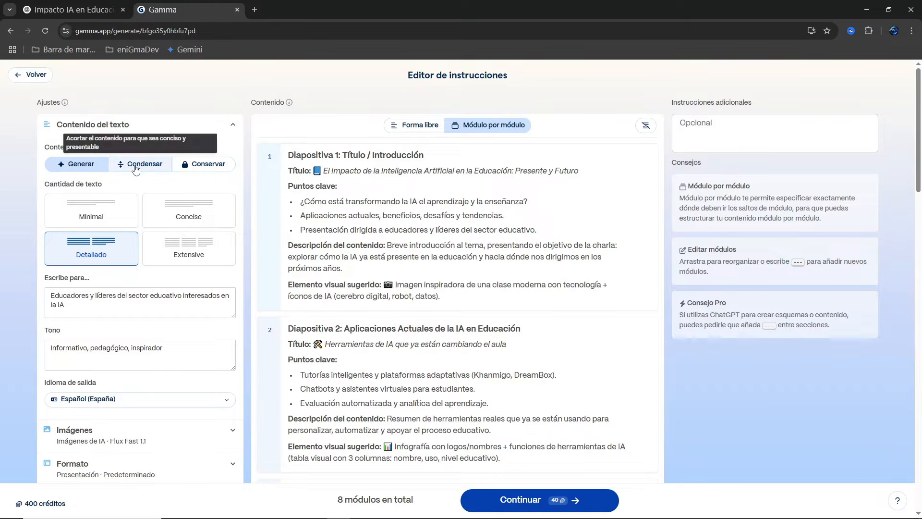
left_click(136, 167)
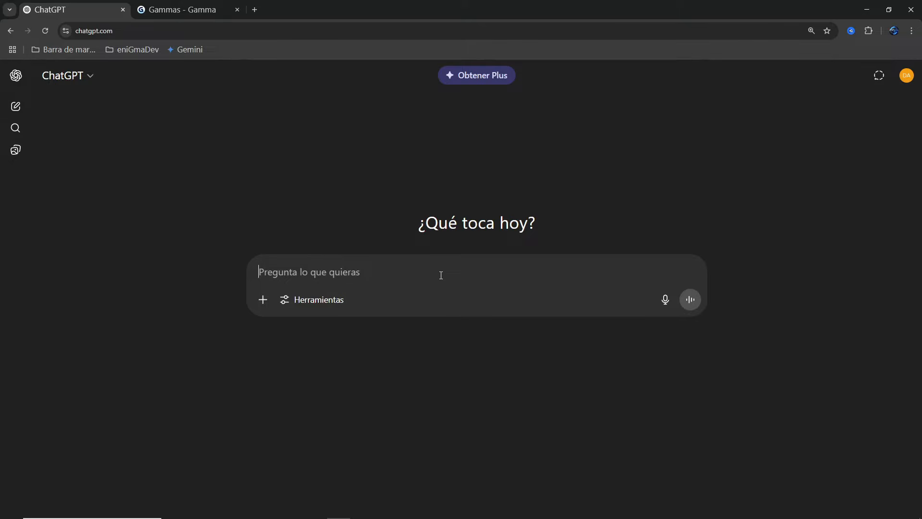
left_click(191, 13)
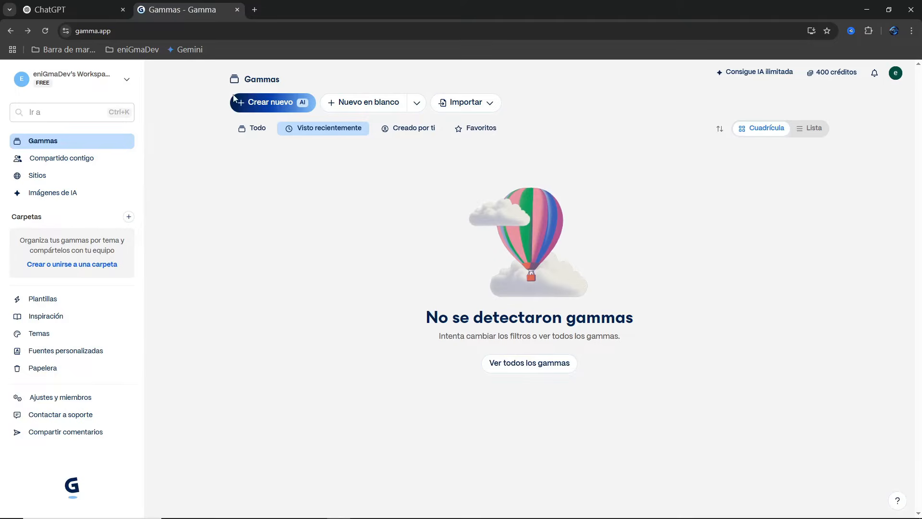
- Switch to ChatGPT and paste the prompt requesting in-depth research on the current and future impact of artificial intelligence in the education sector
left_click(72, 9)
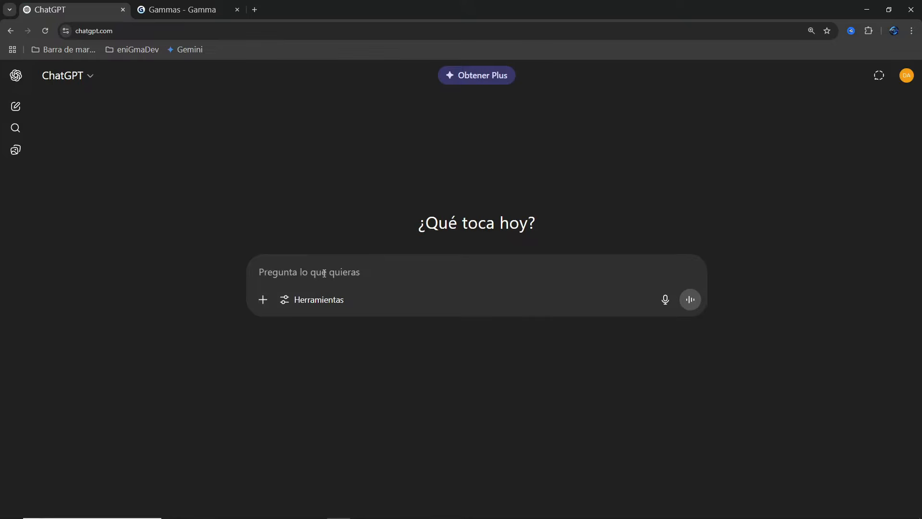
key("ctrl+v")
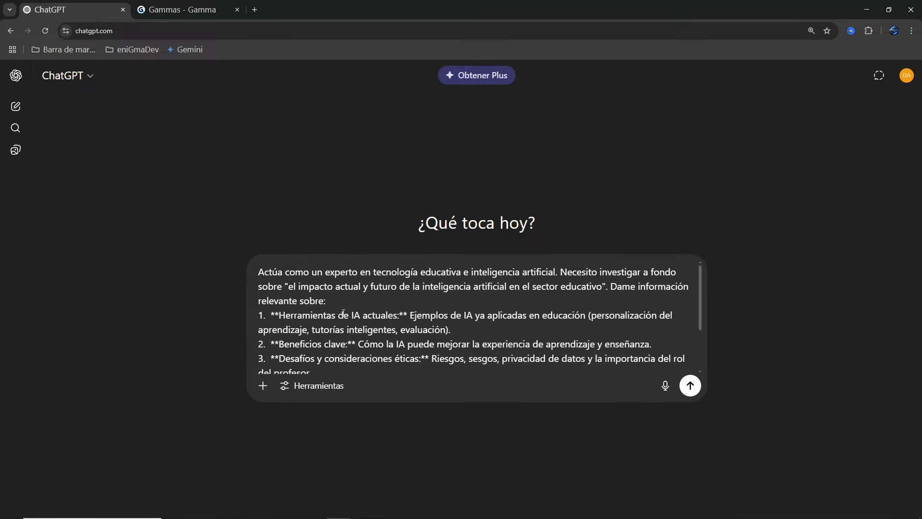
left_click_drag(701, 299, 701, 321)
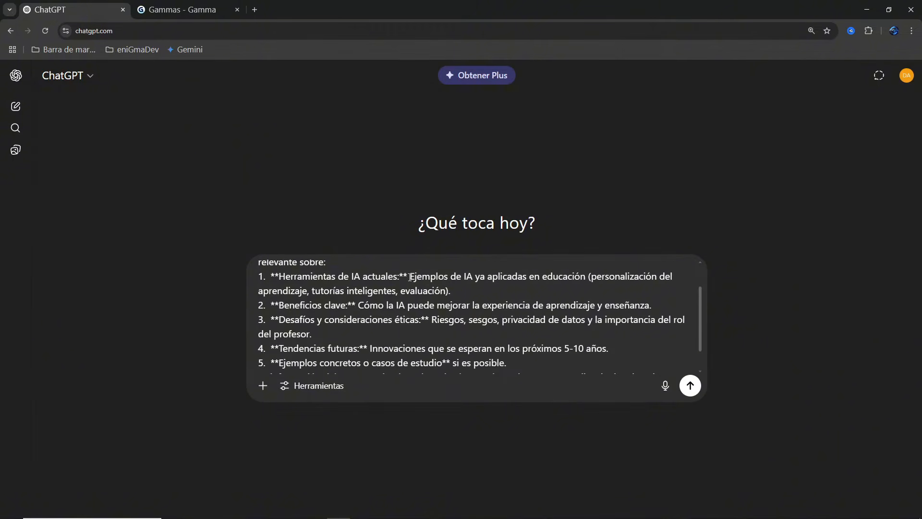
- Review the prompt's five numbered points, from current AI tools to case studies, and its closing instructions on style and audience
left_click_drag(408, 275, 272, 275)
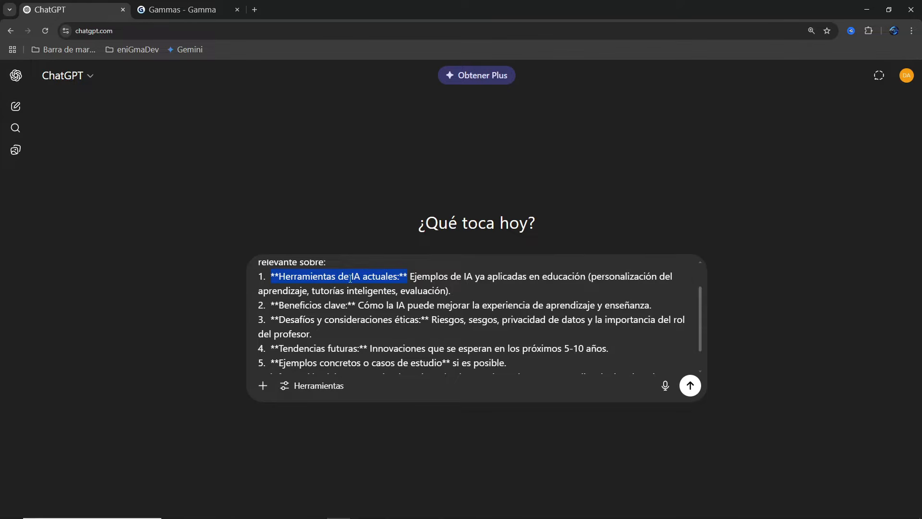
left_click_drag(407, 280, 401, 277)
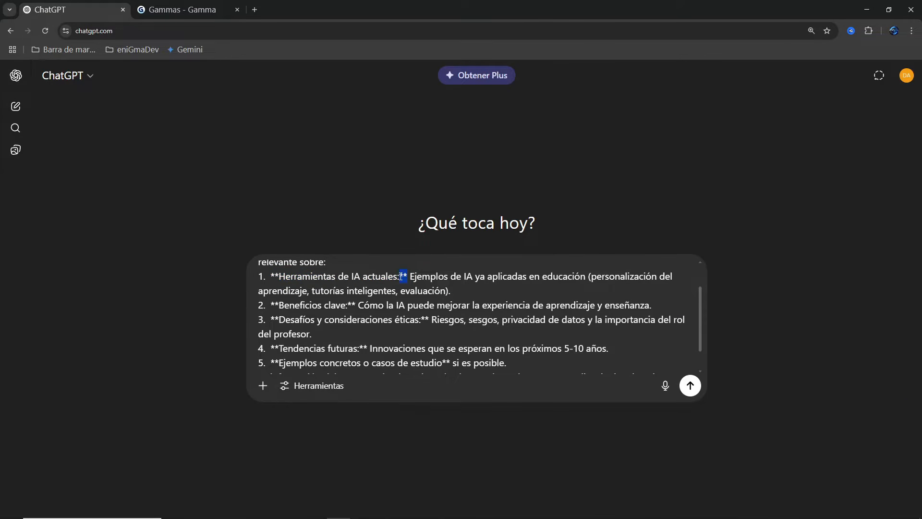
left_click_drag(271, 274, 266, 305)
scroll(265, 320, "down", 1)
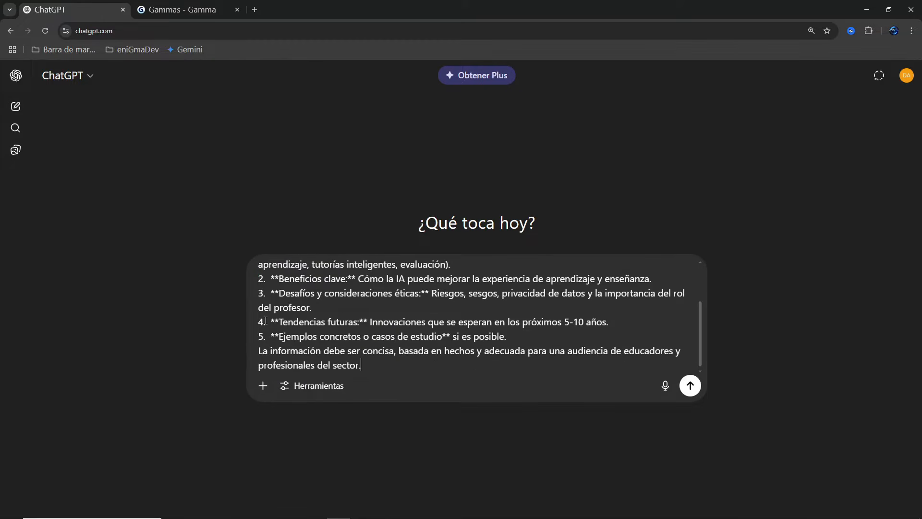
scroll(315, 330, "up", 2)
scroll(355, 326, "down", 2)
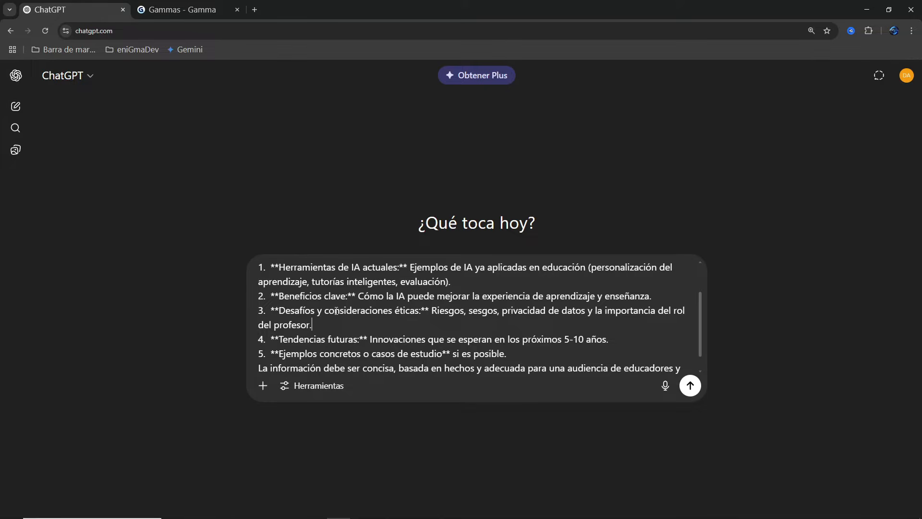
left_click_drag(324, 311, 420, 311)
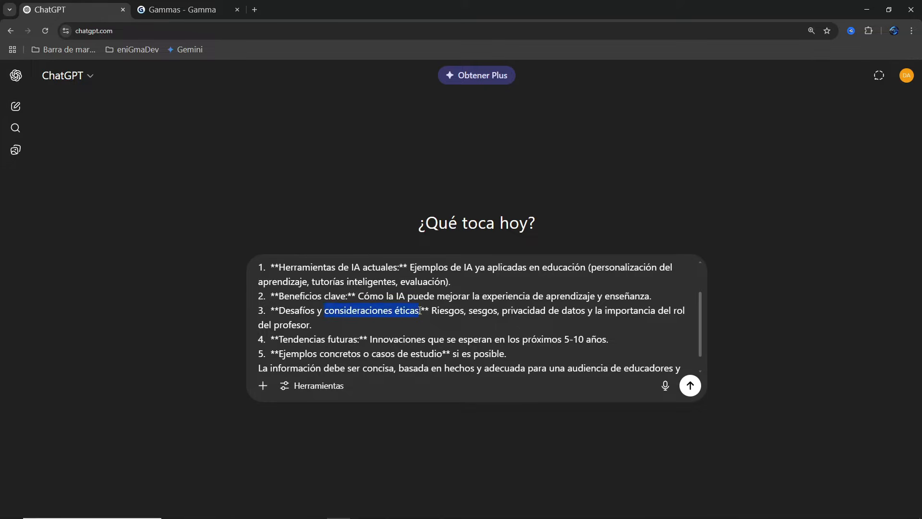
scroll(412, 341, "down", 1)
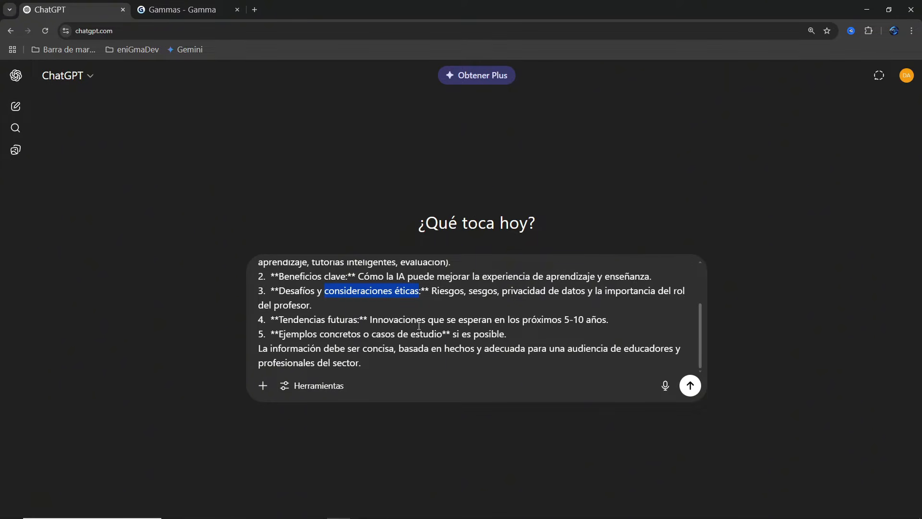
double_click(437, 290)
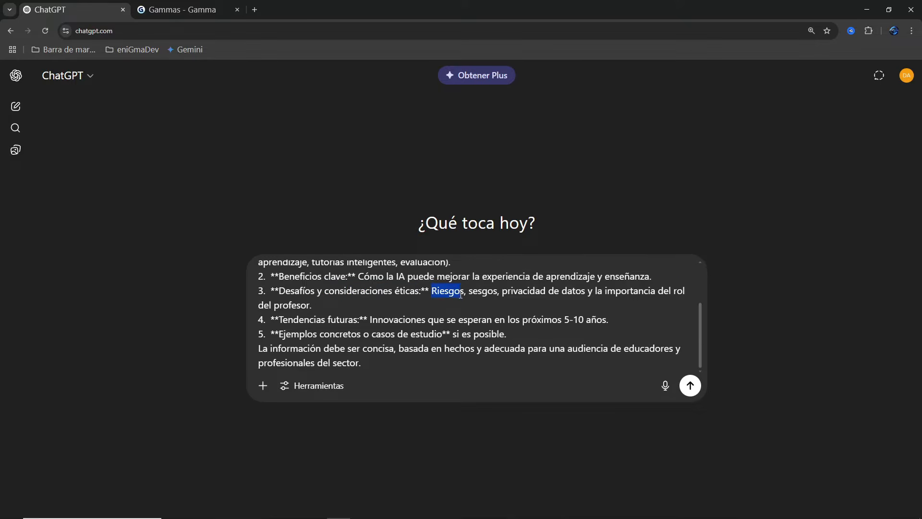
left_click_drag(438, 290, 466, 303)
left_click(466, 303)
left_click_drag(259, 349, 679, 364)
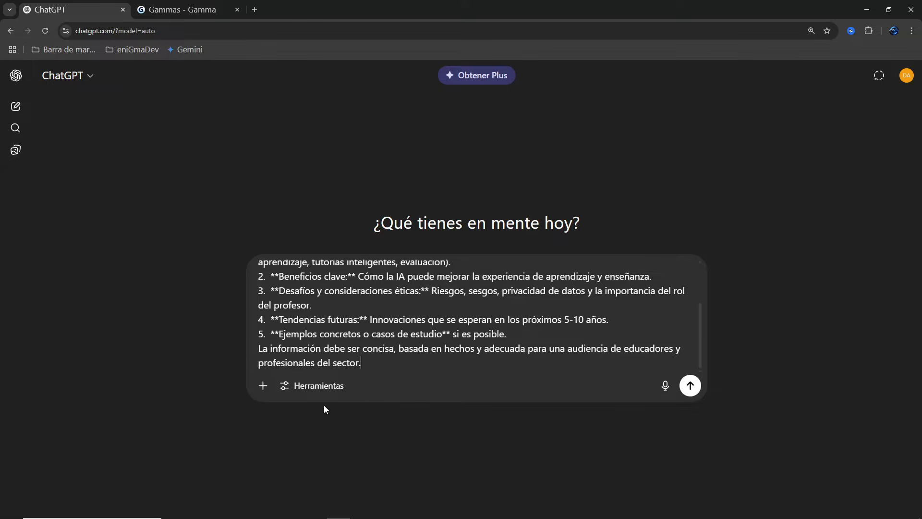
- Enable the in-depth research tool for the pasted prompt and send it
left_click(319, 388)
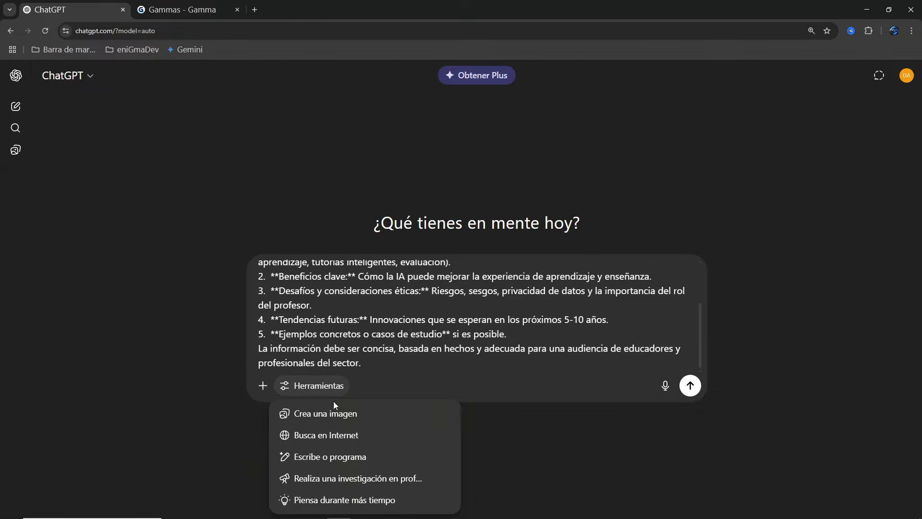
left_click(321, 480)
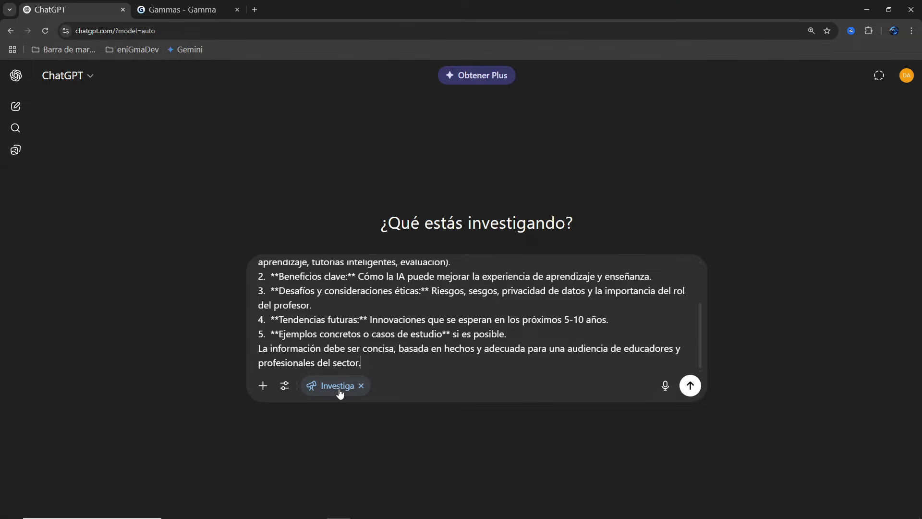
left_click(690, 385)
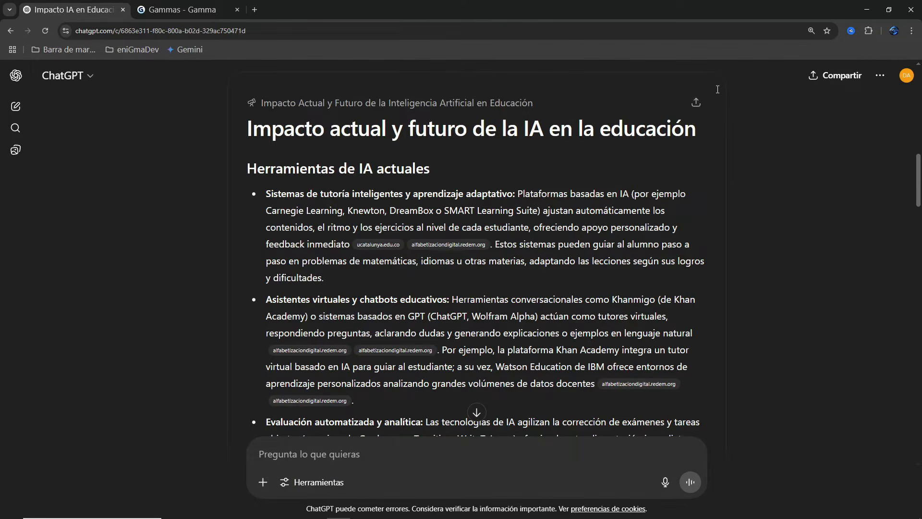
- Open the research report's preview, examine its sections, citations and full source list, and close the preview
left_click(696, 103)
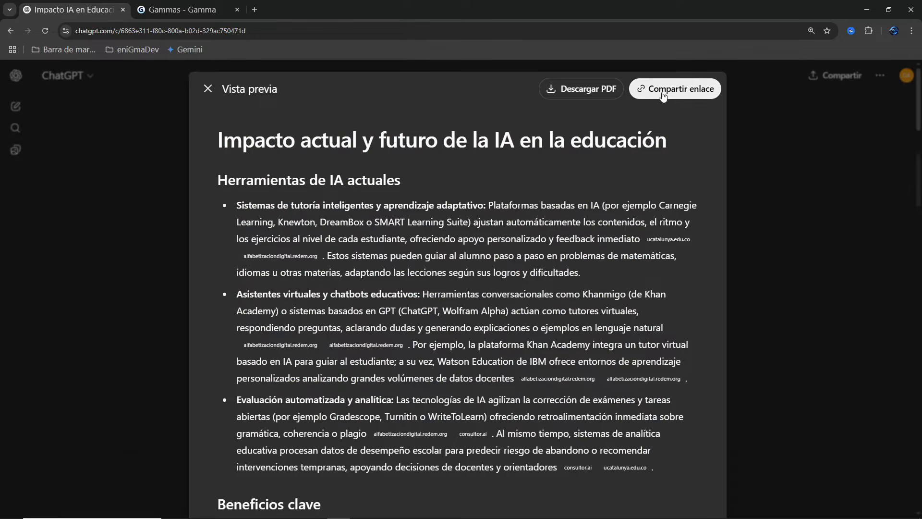
scroll(317, 188, "down", 10)
scroll(327, 202, "down", 20)
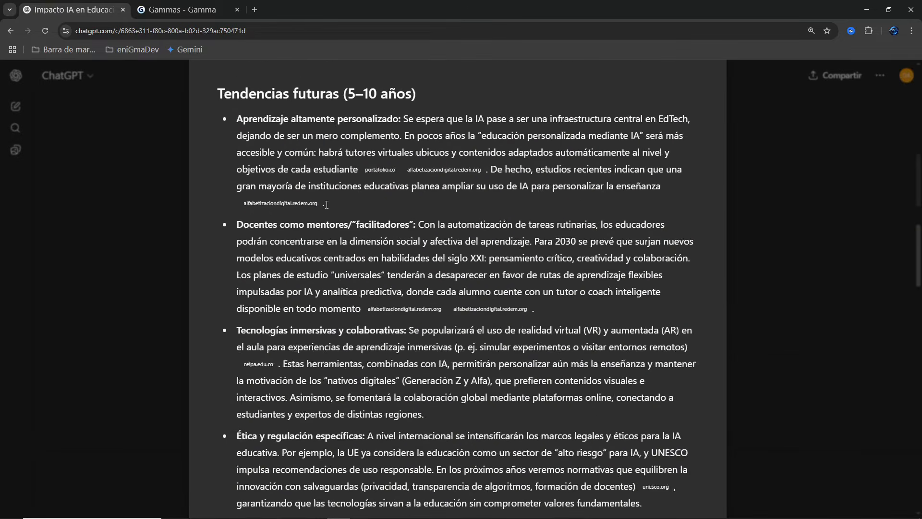
scroll(335, 222, "down", 5)
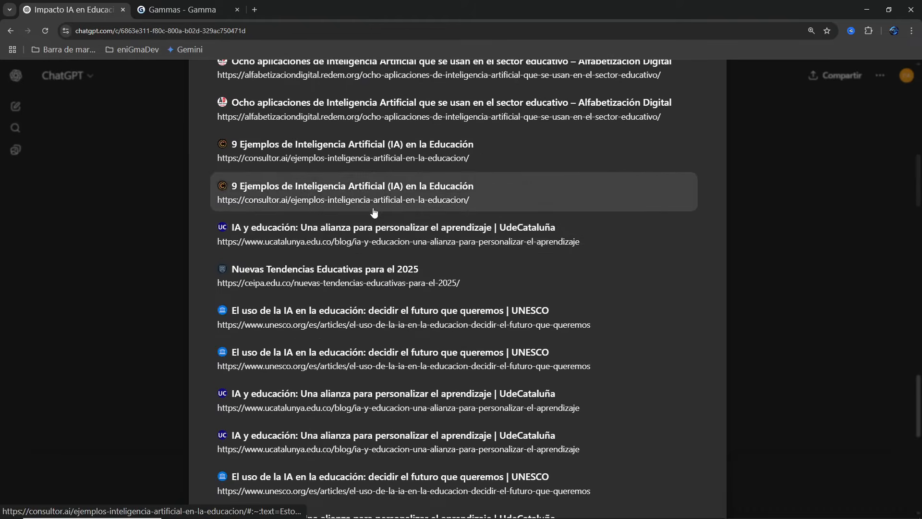
scroll(374, 210, "up", 4)
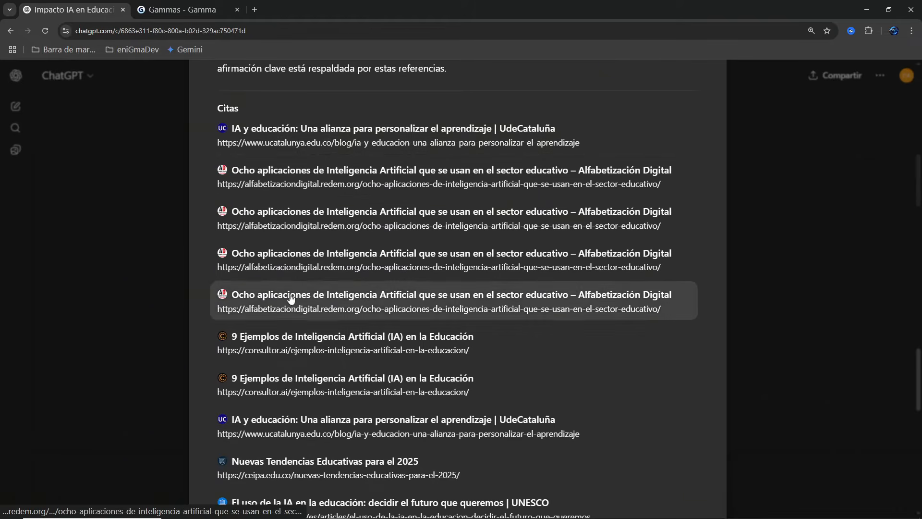
scroll(315, 305, "down", 10)
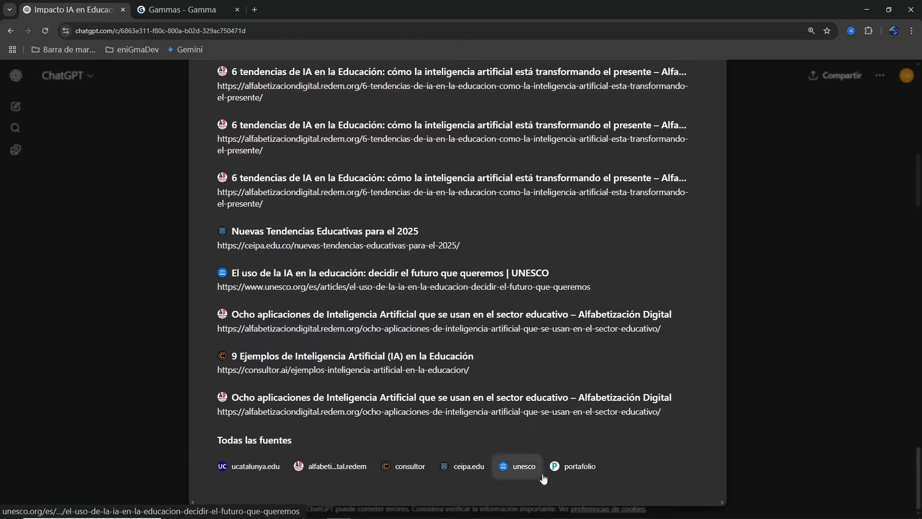
scroll(628, 293, "up", 15)
left_click(814, 263)
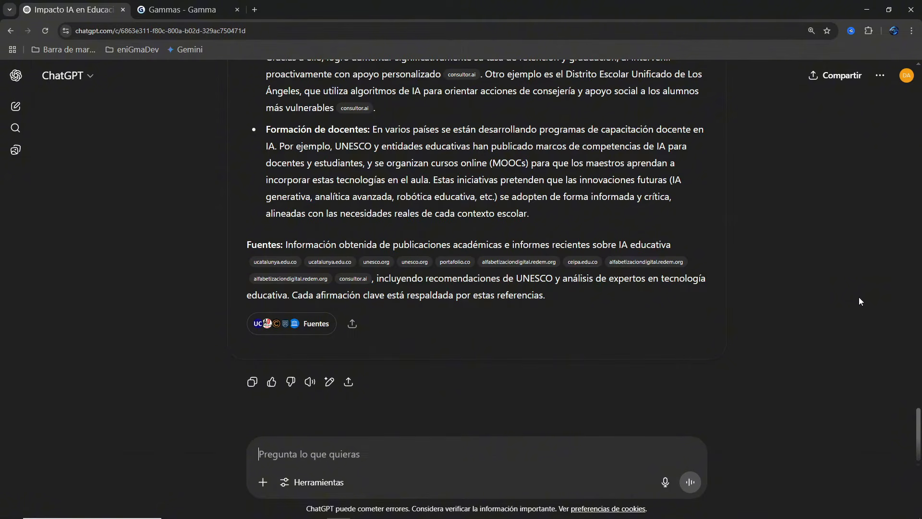
- Send a follow-up prompt requesting a 7-8 slide outline for Gamma AI with a title, key points, description and visual suggestion per slide
left_click(387, 455)
key("ctrl+v")
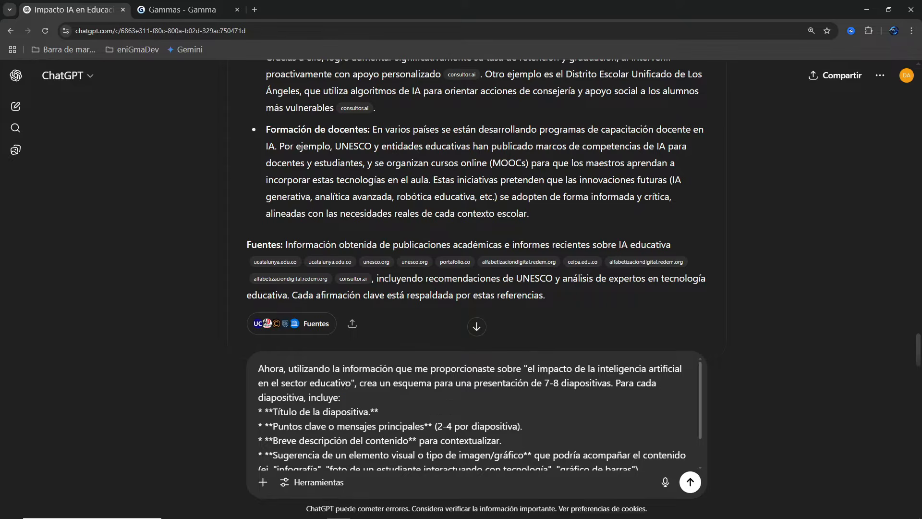
left_click_drag(351, 384, 528, 368)
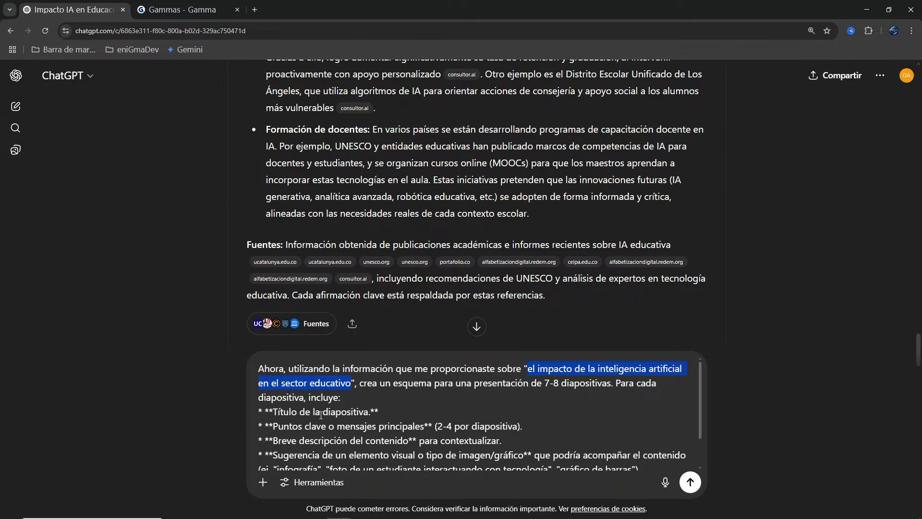
scroll(321, 414, "down", 2)
left_click_drag(380, 374, 267, 374)
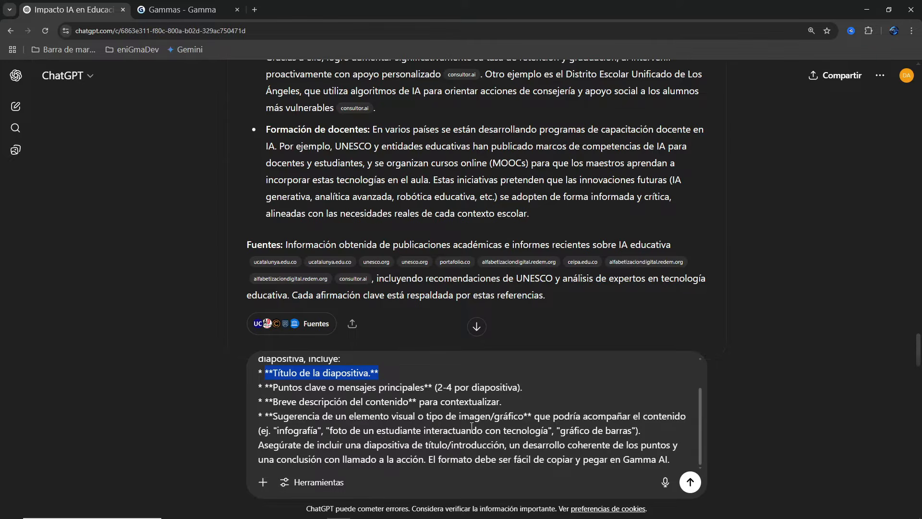
left_click_drag(673, 461, 239, 342)
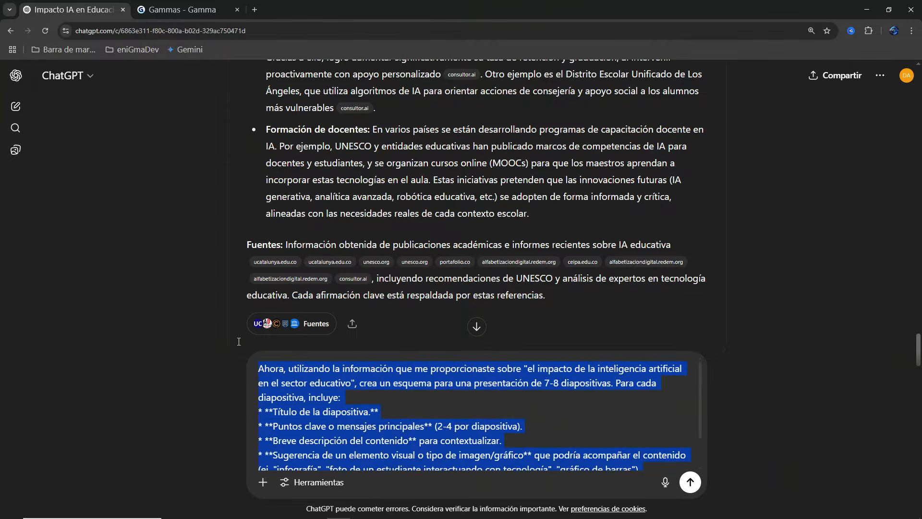
left_click(694, 488)
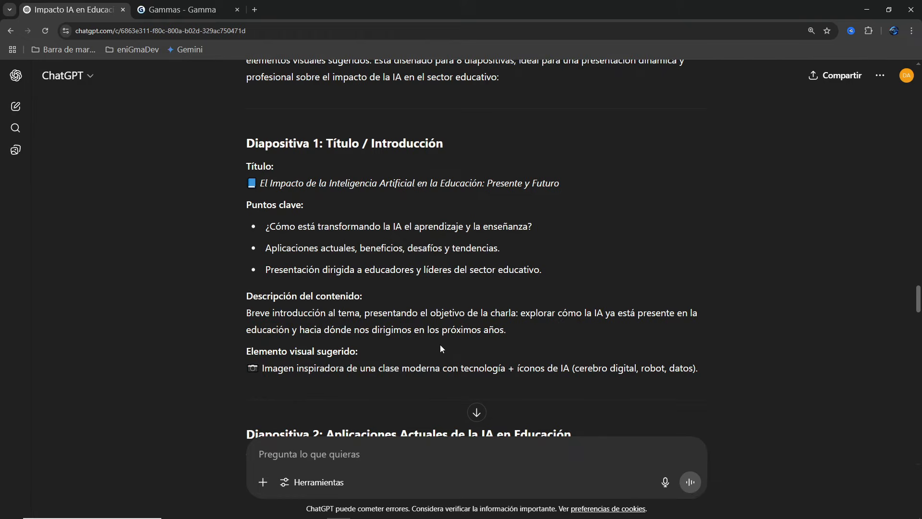
- Examine the generated slide outline, checking each slide's title, key points, content description and suggested visual element
scroll(442, 348, "down", 6)
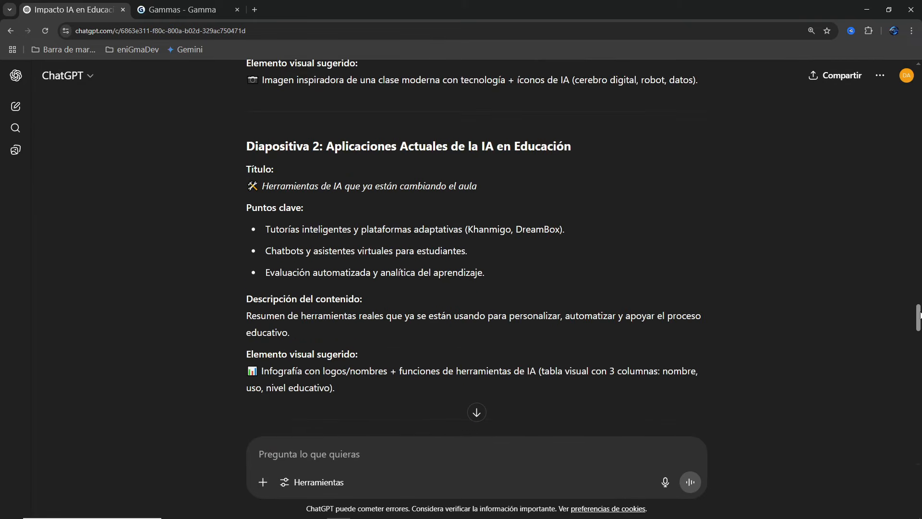
left_click_drag(920, 316, 918, 451)
scroll(673, 336, "up", 3)
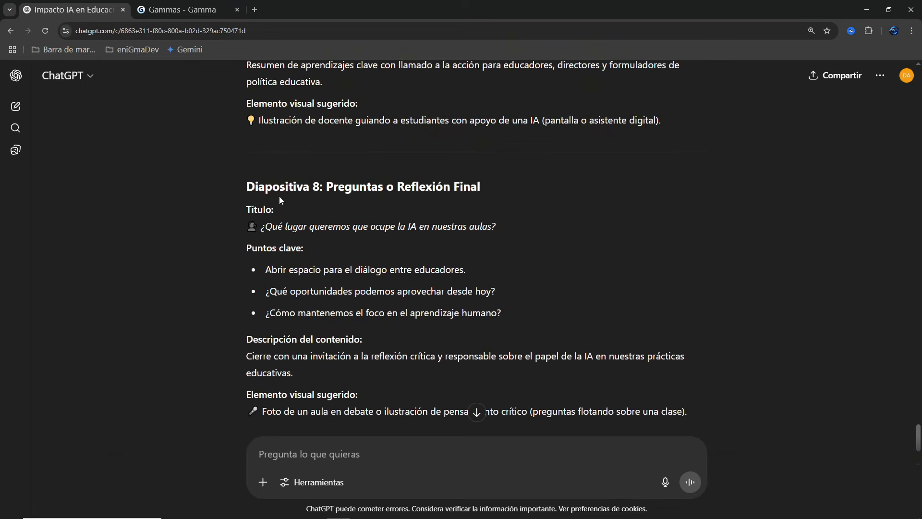
left_click_drag(246, 187, 658, 412)
left_click(347, 275)
scroll(347, 276, "up", 6)
left_click_drag(246, 162, 391, 409)
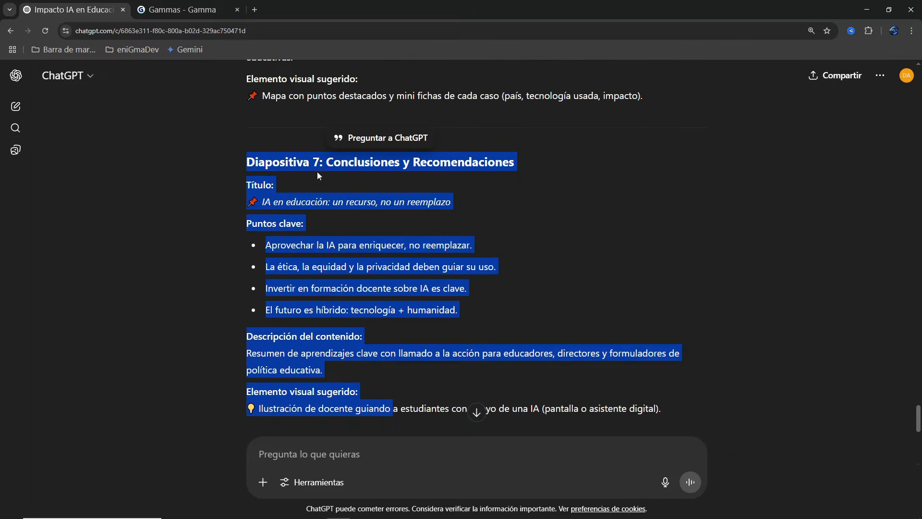
left_click(337, 321)
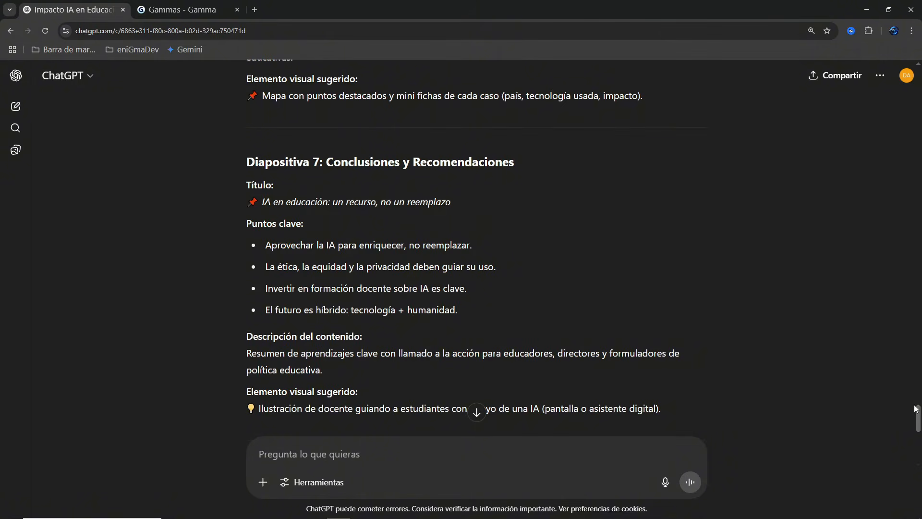
left_click_drag(919, 418, 919, 450)
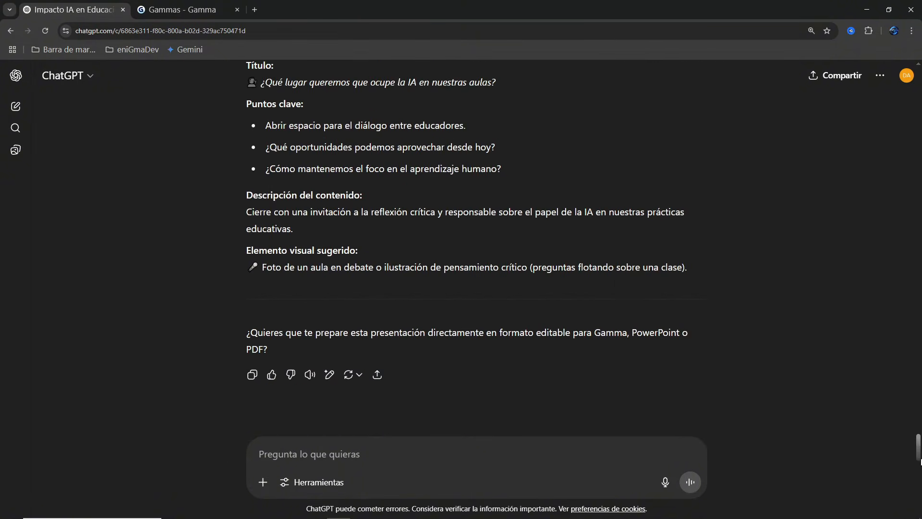
scroll(601, 284, "up", 4)
scroll(601, 289, "up", 5)
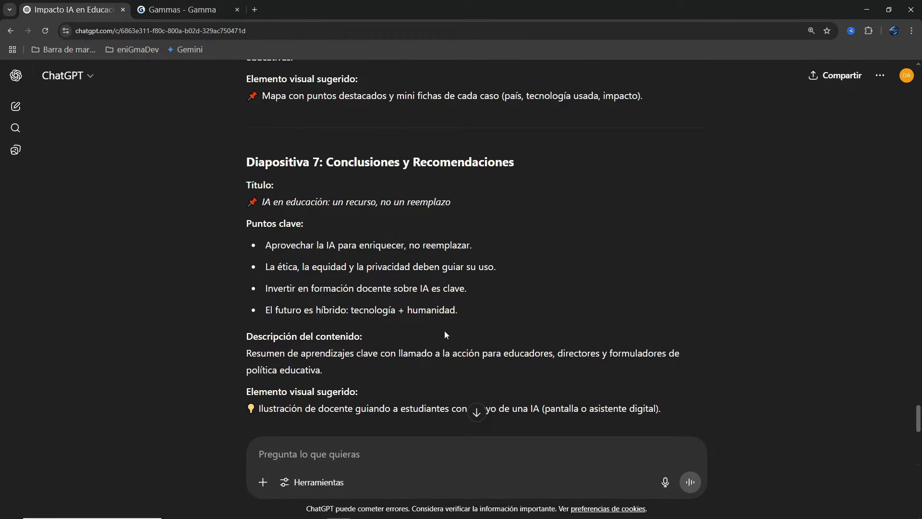
left_click_drag(921, 412, 920, 379)
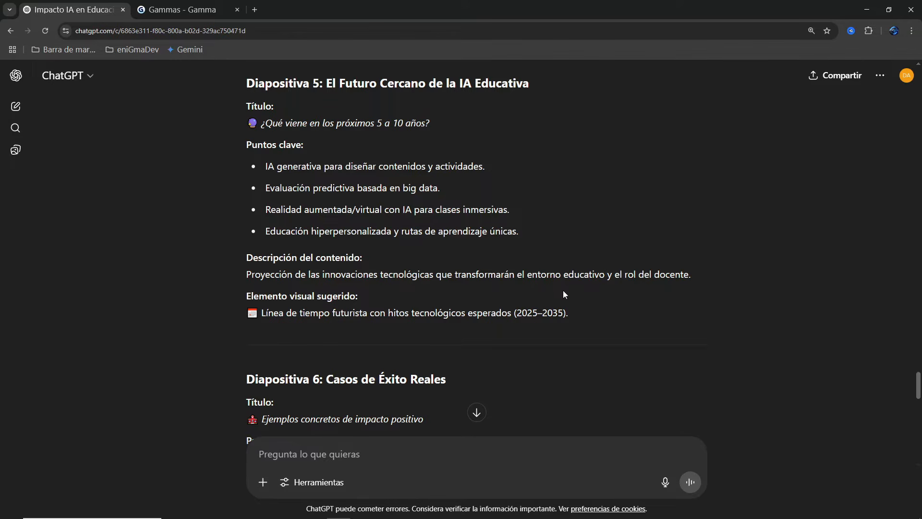
scroll(562, 291, "down", 20)
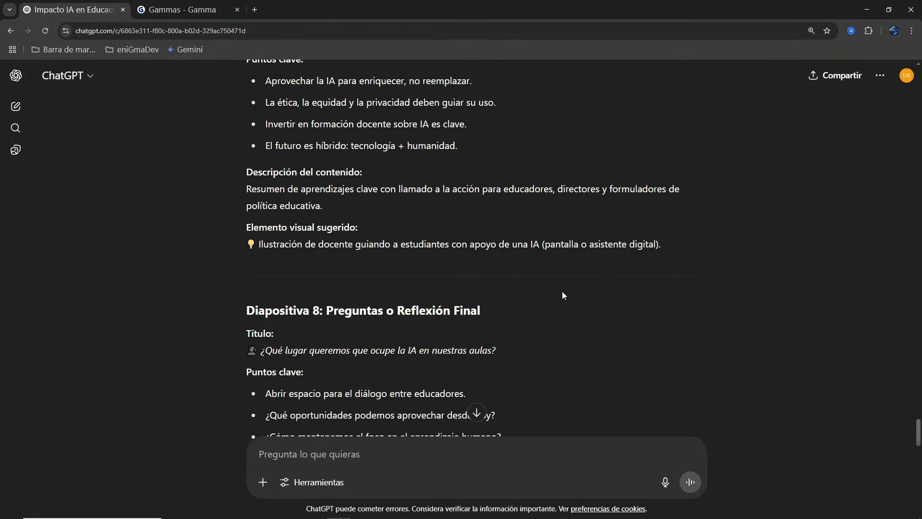
- Copy the complete slide outline response from ChatGPT and switch to Gamma
scroll(563, 296, "down", 1)
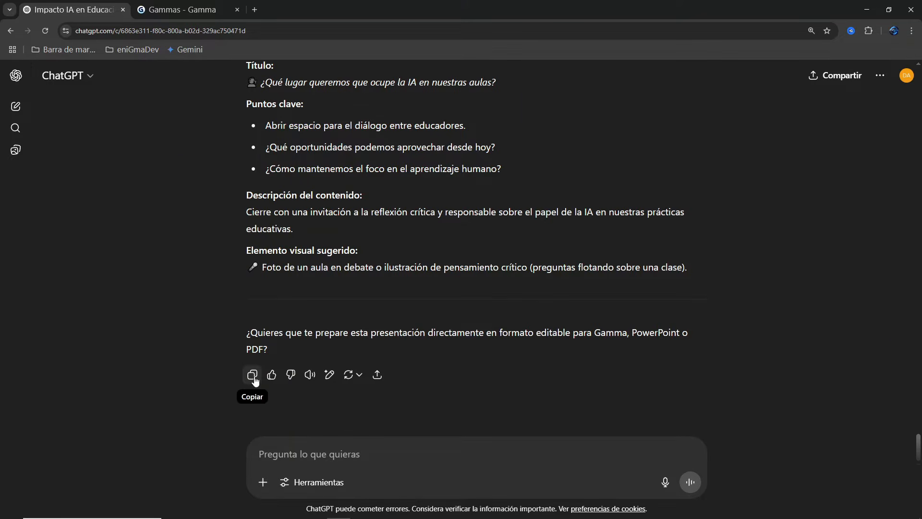
left_click(181, 10)
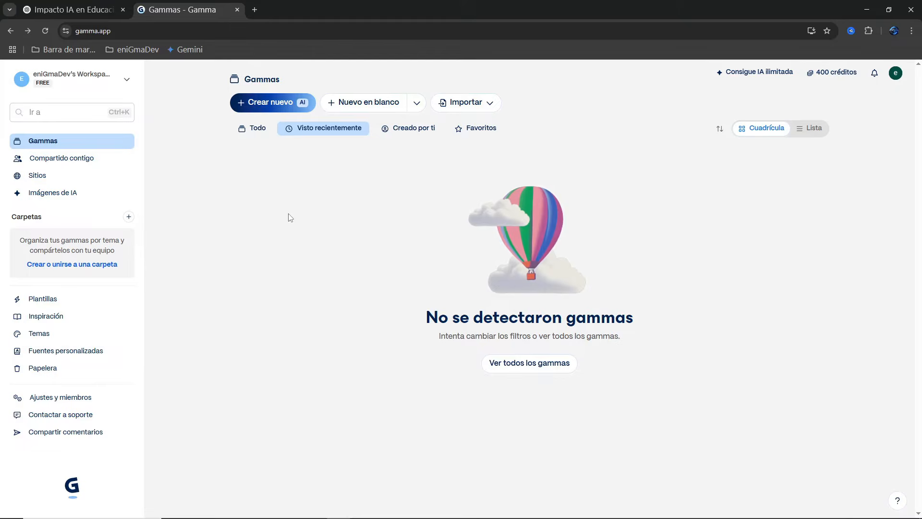
- Look through the workspace's sites, AI images, templates and inspiration sections, and return to the gammas overview
left_click(55, 178)
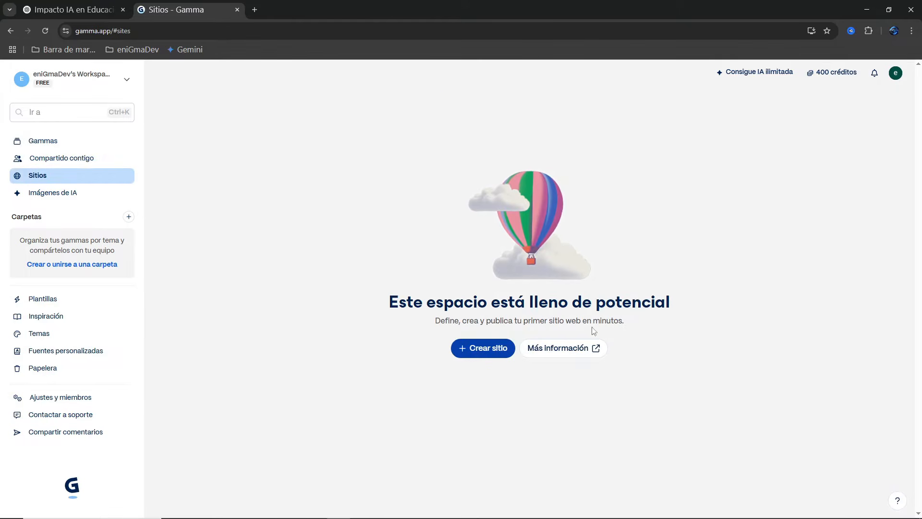
left_click(64, 192)
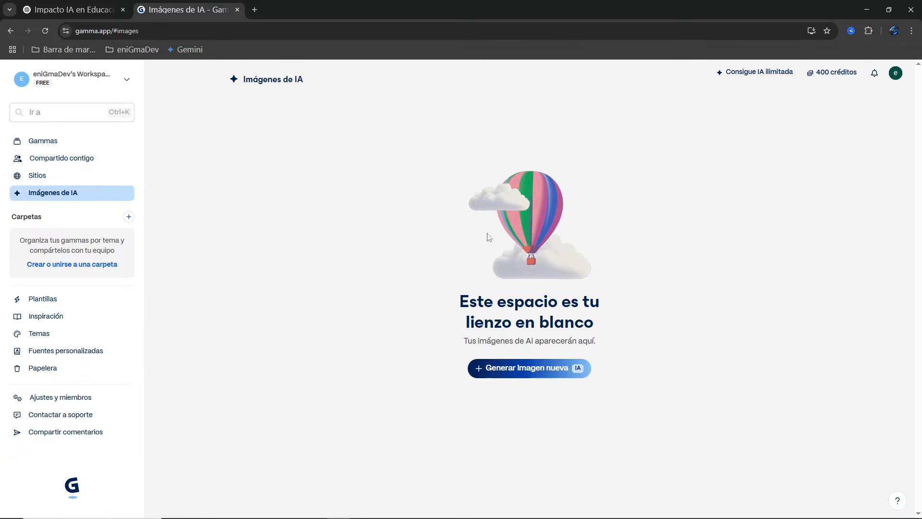
left_click(79, 299)
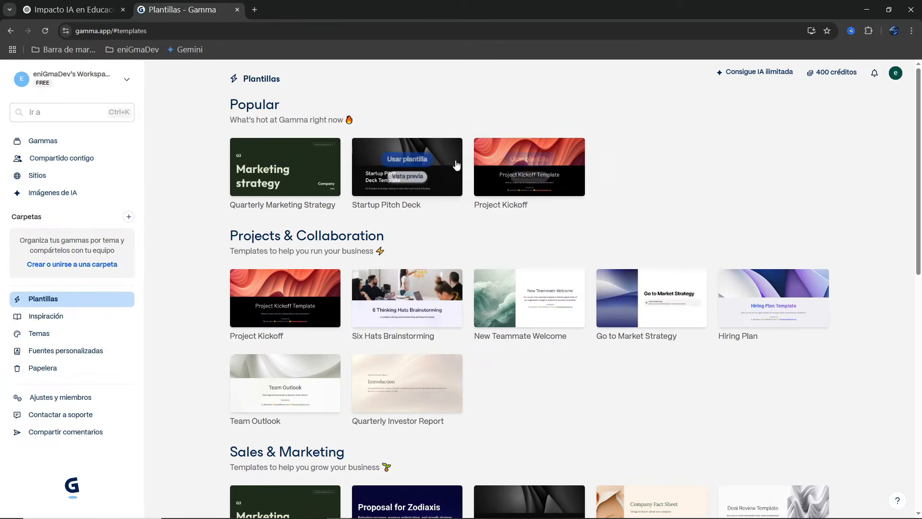
left_click(72, 316)
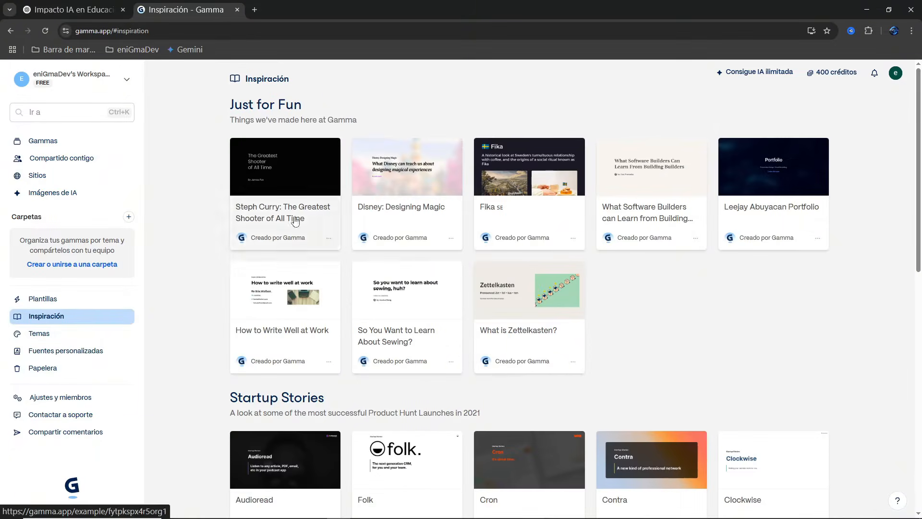
left_click(43, 141)
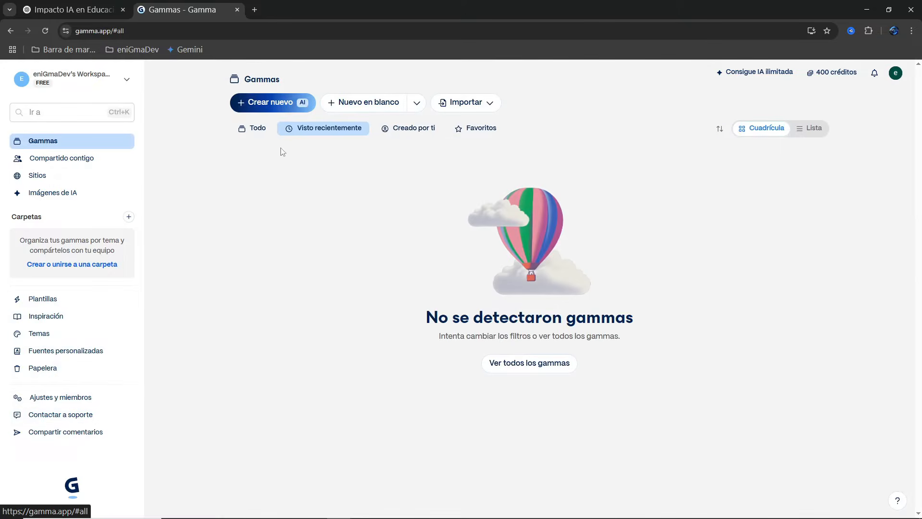
- Start a new AI creation from pasted text as a Presentación with the Predeterminado page style, and paste the copied slide outline
left_click(251, 106)
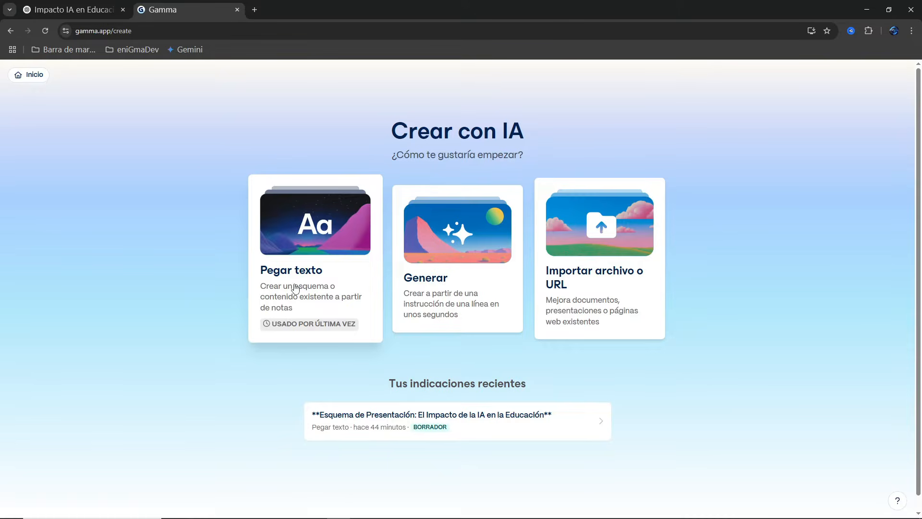
left_click(305, 239)
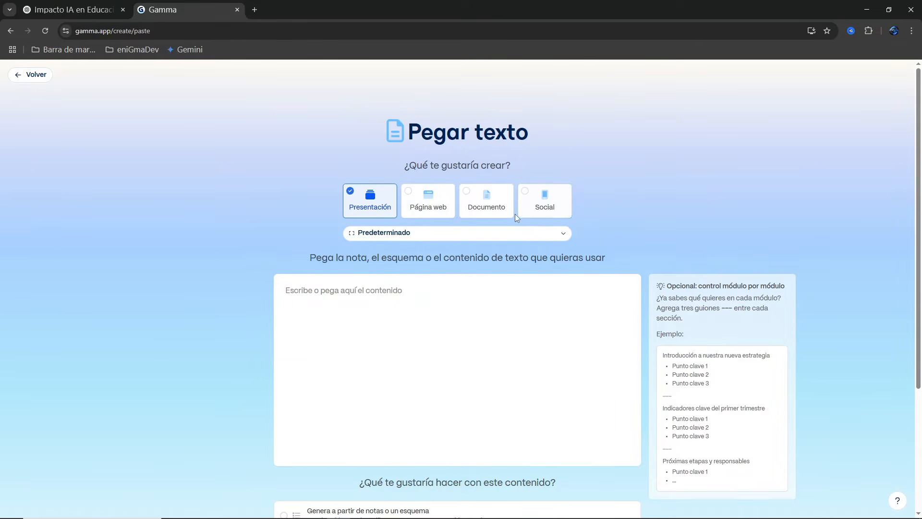
scroll(397, 195, "down", 1)
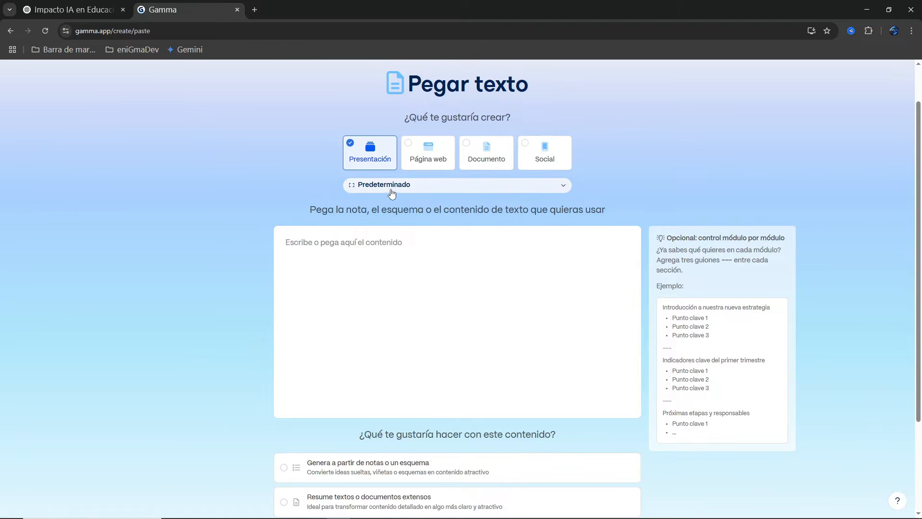
left_click(396, 191)
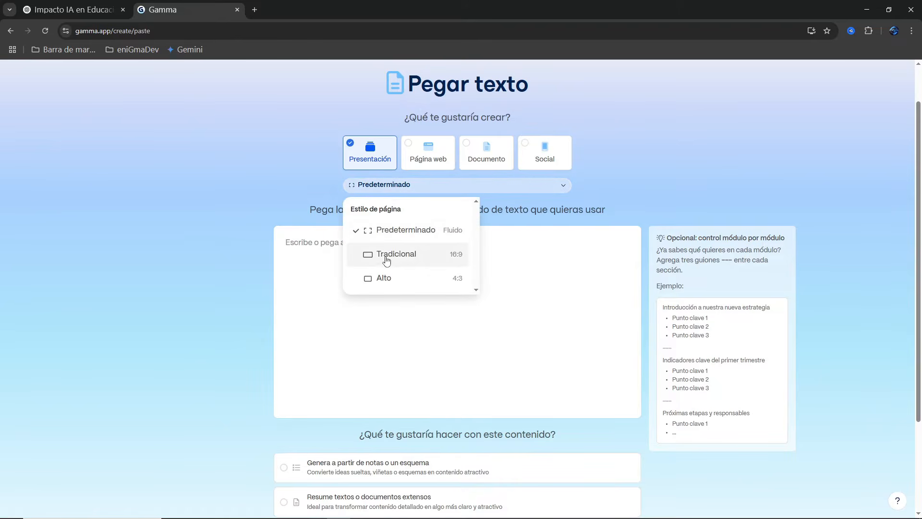
left_click(297, 269)
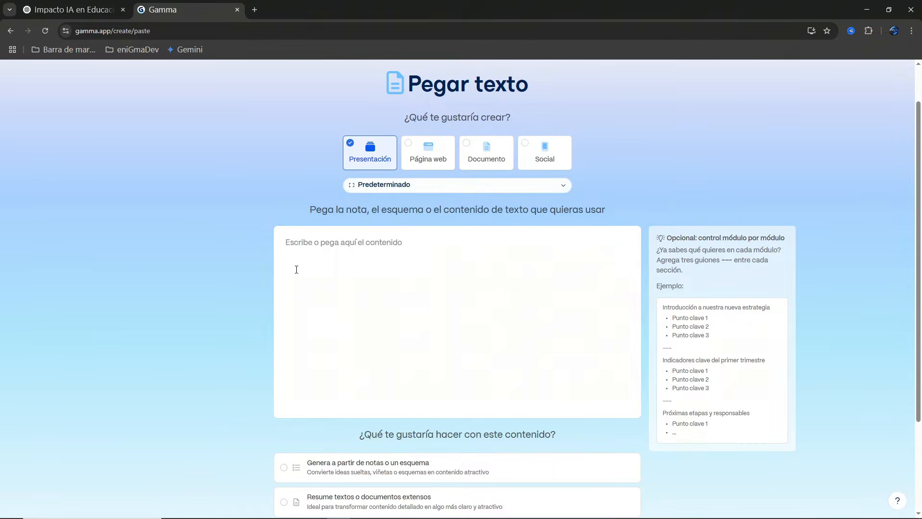
key("ctrl+v")
- Delete the introductory paragraph and separator above Diapositiva 1 and the closing question after Diapositiva 8
triple_click(343, 247)
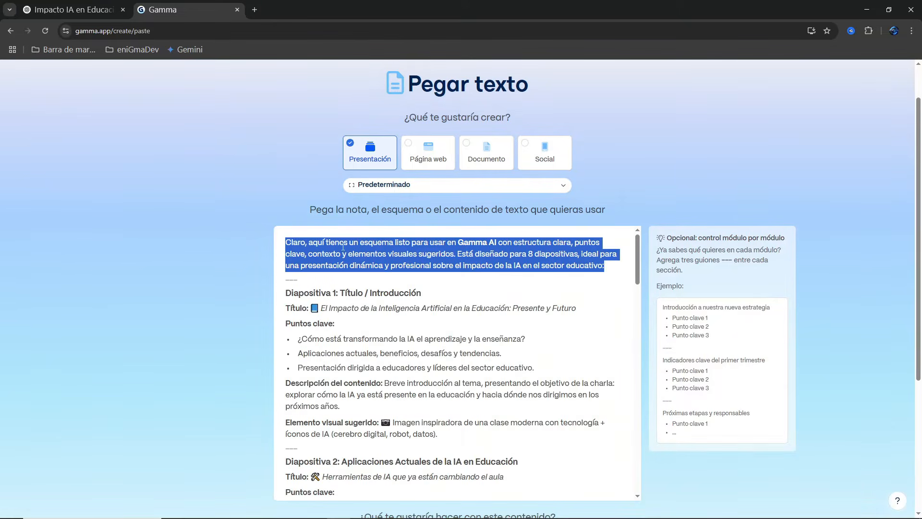
key("BackSpace")
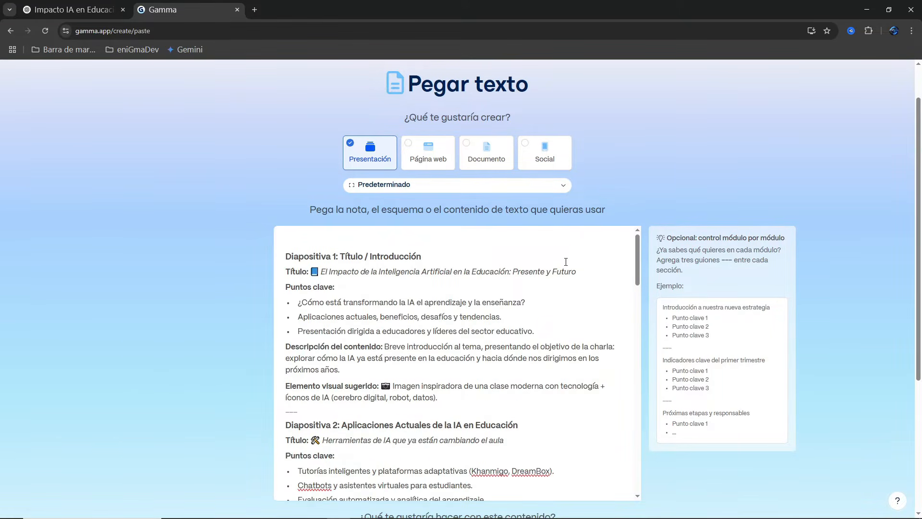
key("BackSpace")
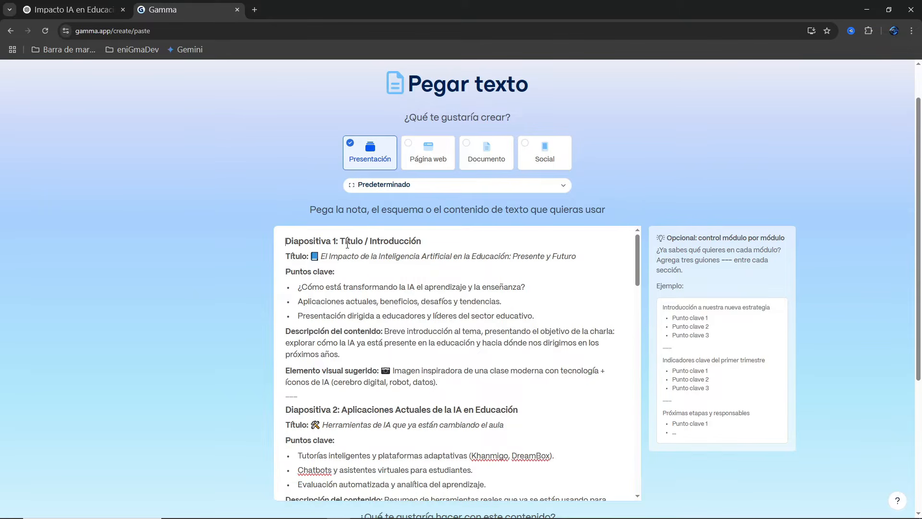
left_click_drag(636, 264, 633, 478)
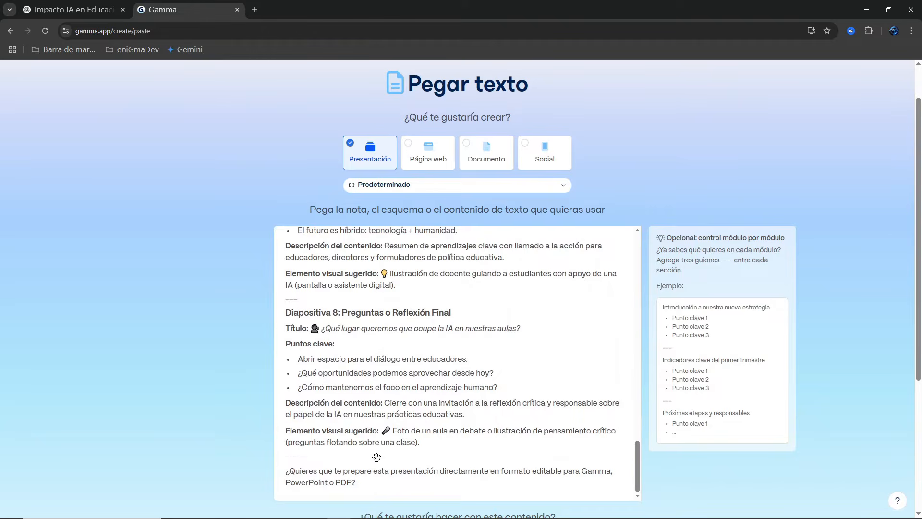
left_click_drag(366, 485, 287, 472)
key("BackSpace")
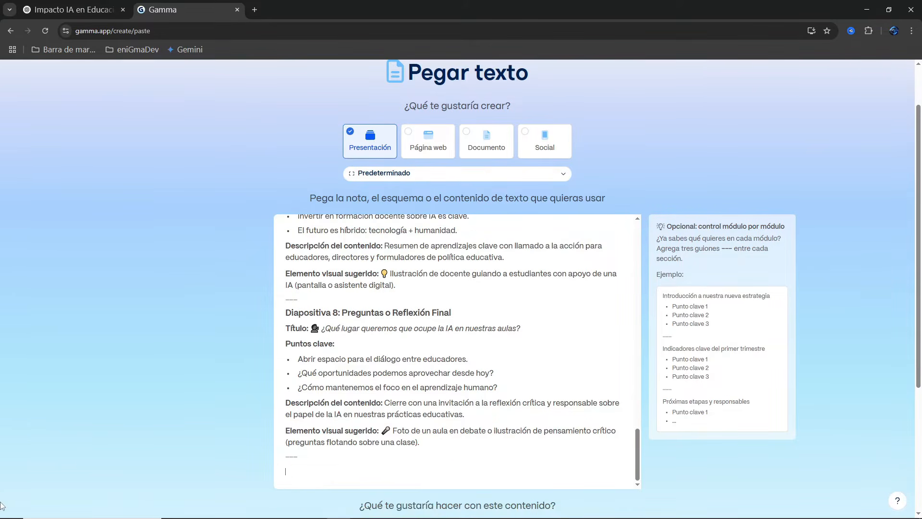
key("BackSpace")
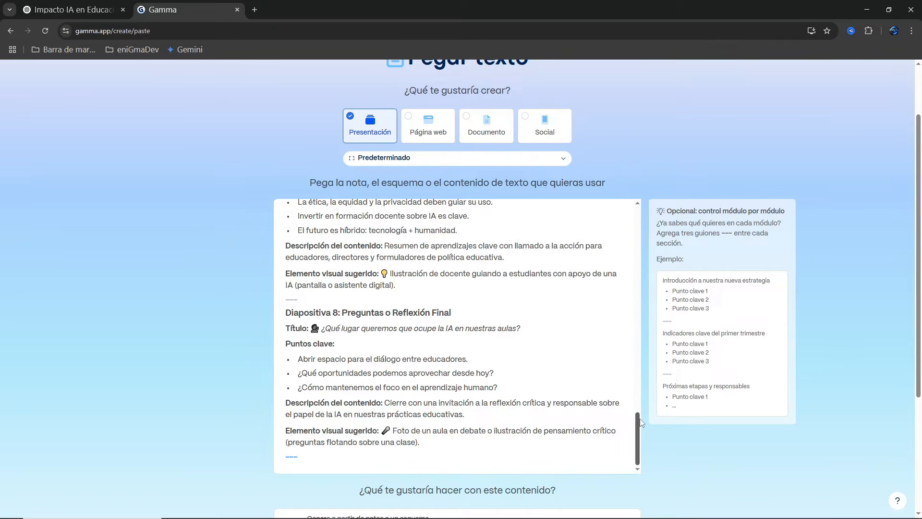
- Compare the pasted outline's first slides with the module-by-module example, checking the three-hyphen separators between sections
scroll(560, 400, "up", 15)
double_click(767, 211)
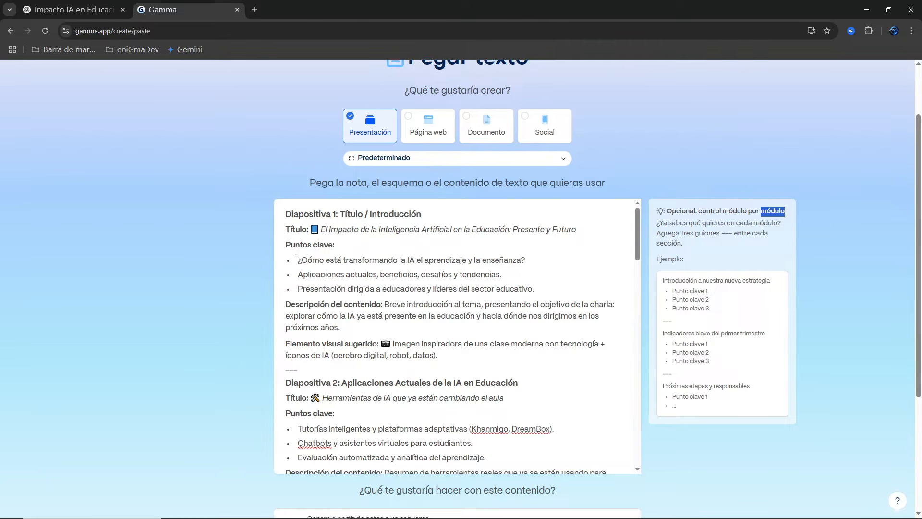
left_click_drag(285, 244, 439, 354)
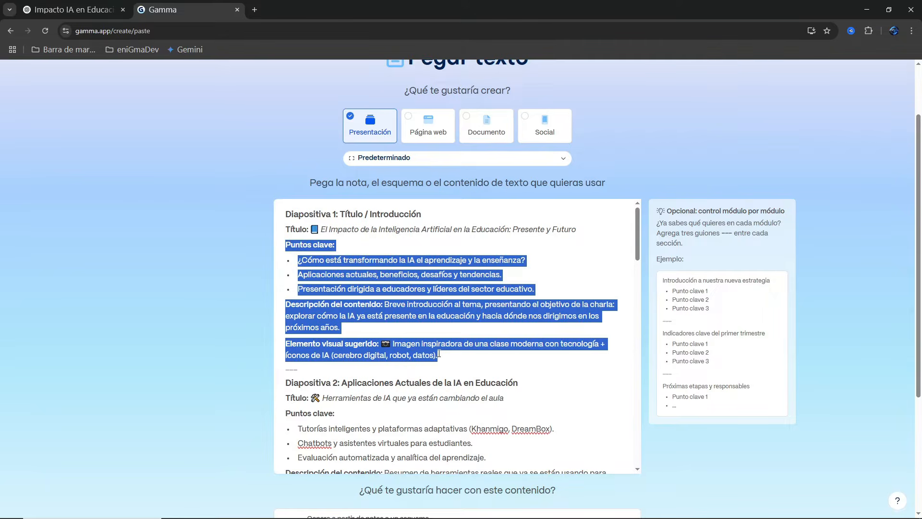
double_click(672, 323)
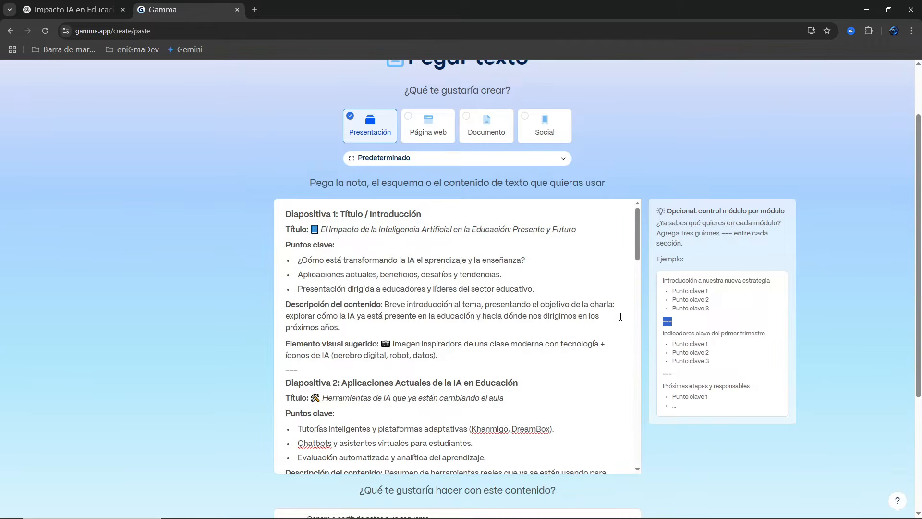
scroll(306, 248, "up", 2)
scroll(292, 349, "down", 2)
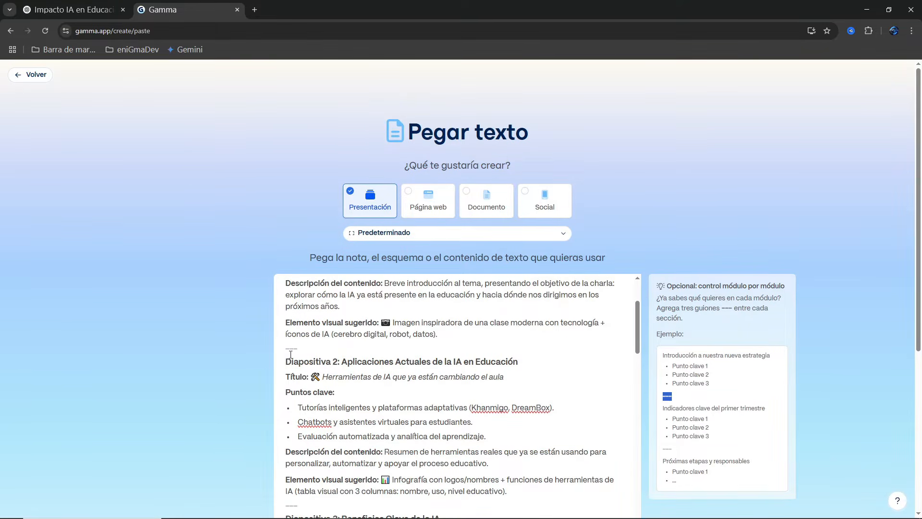
scroll(337, 384, "up", 2)
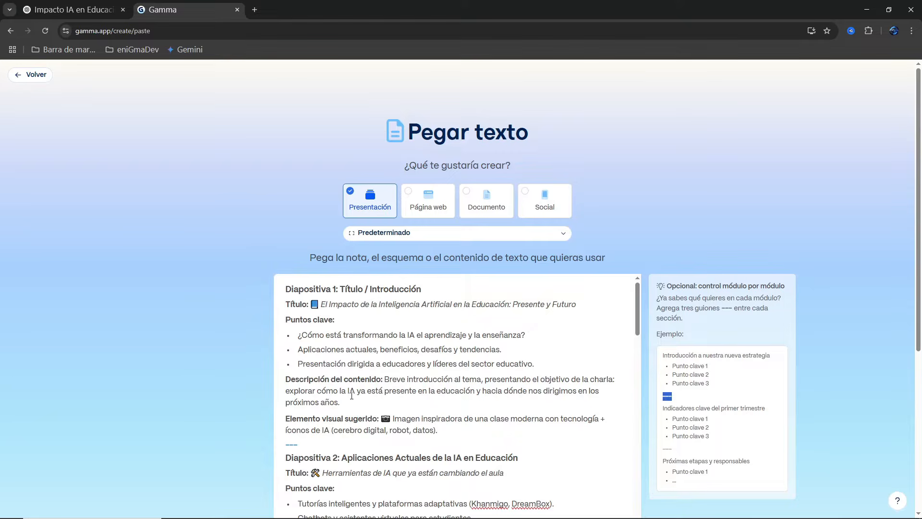
- Try splitting Diapositiva 1 with a --- separator before its suggested visual element, and undo the split
key("Return")
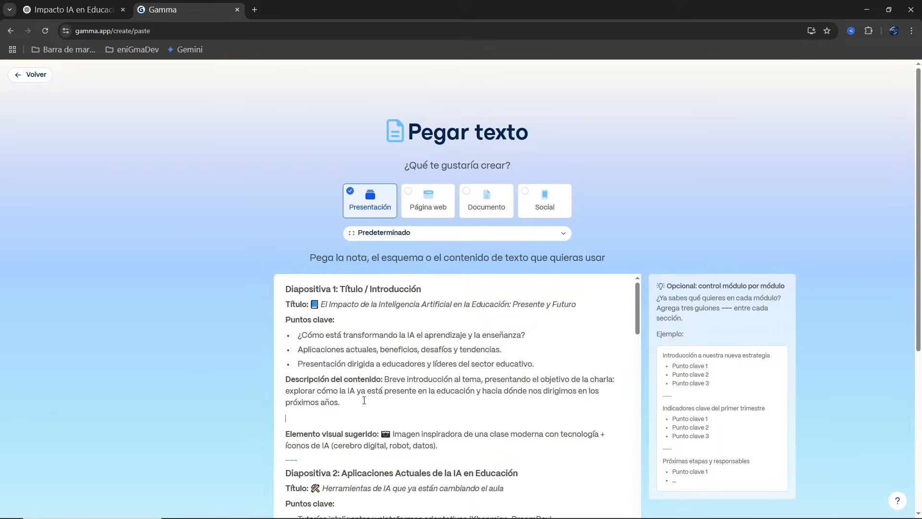
type("---")
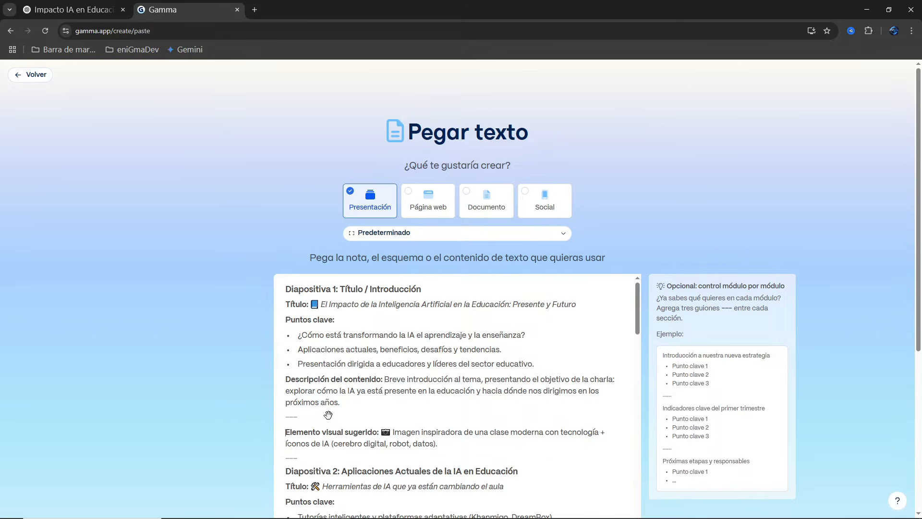
key("ctrl+z")
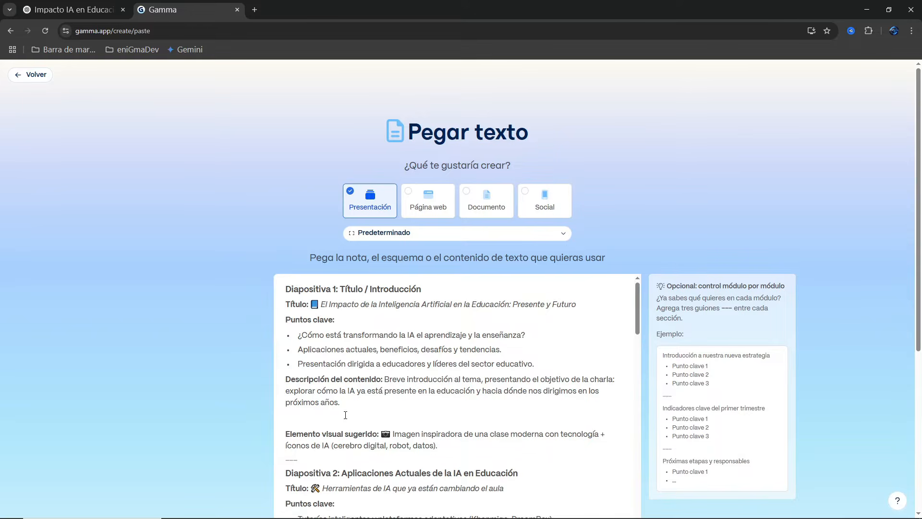
key("BackSpace")
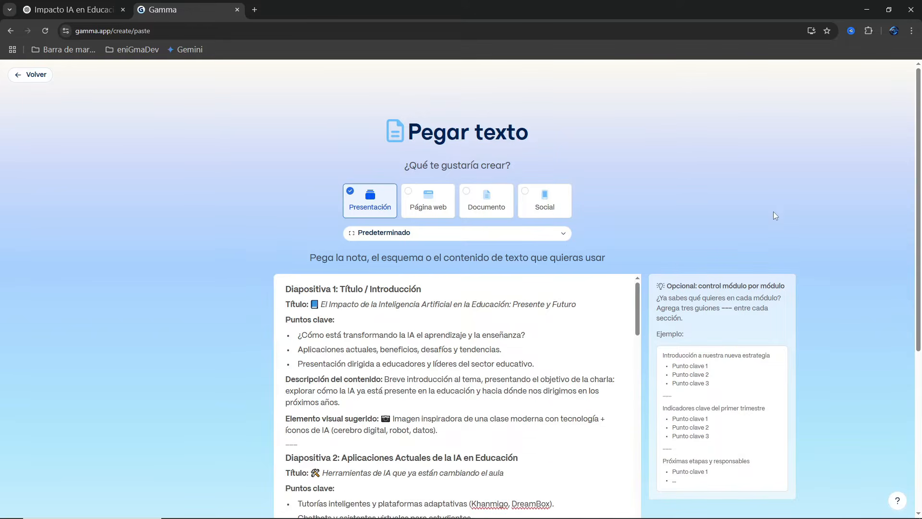
- Choose to generate the presentation from notes or an outline and continue to the prompt editor
scroll(798, 209, "down", 3)
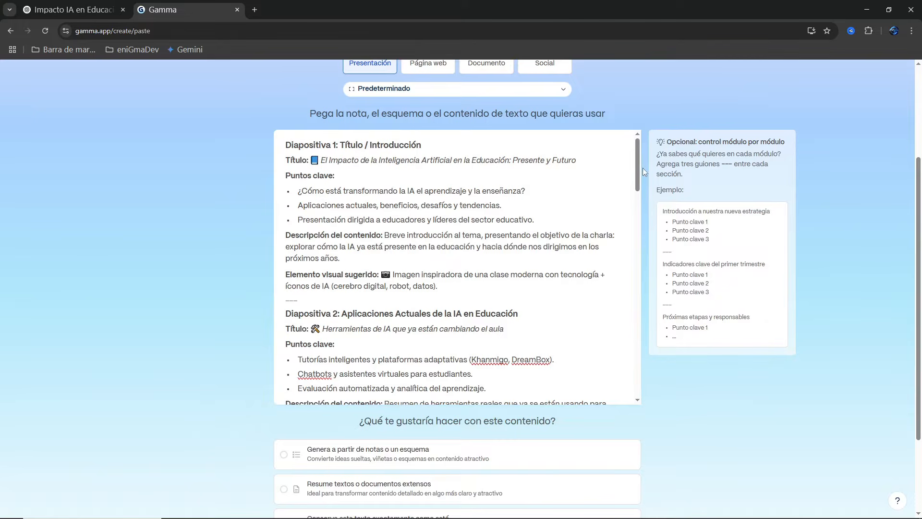
scroll(639, 173, "down", 3)
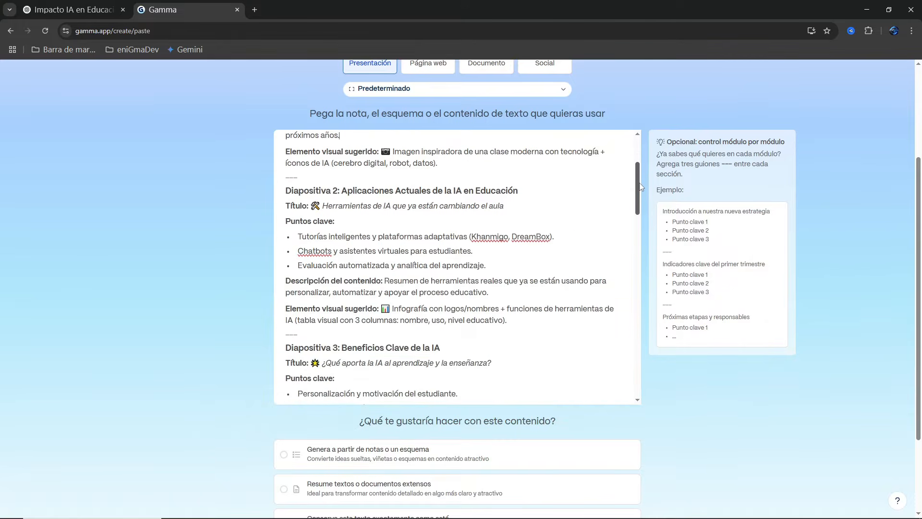
scroll(639, 192, "down", 15)
scroll(701, 430, "down", 1)
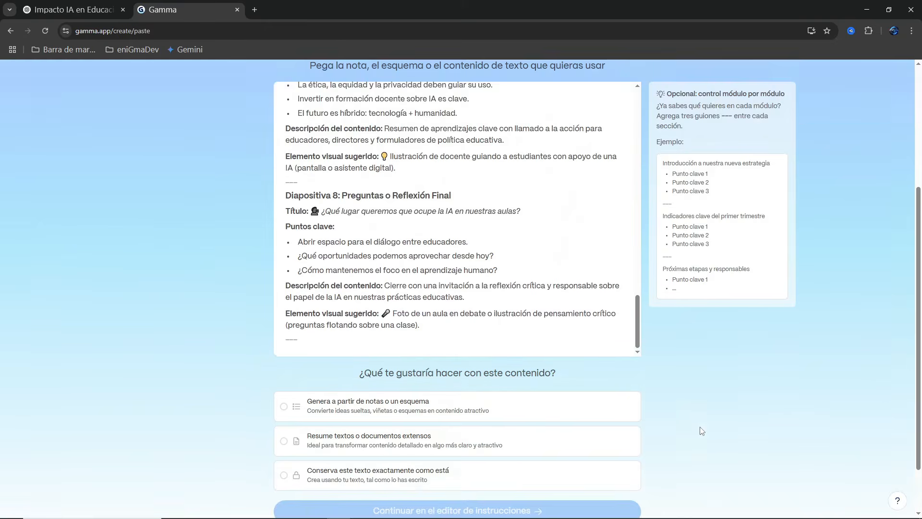
scroll(702, 430, "down", 1)
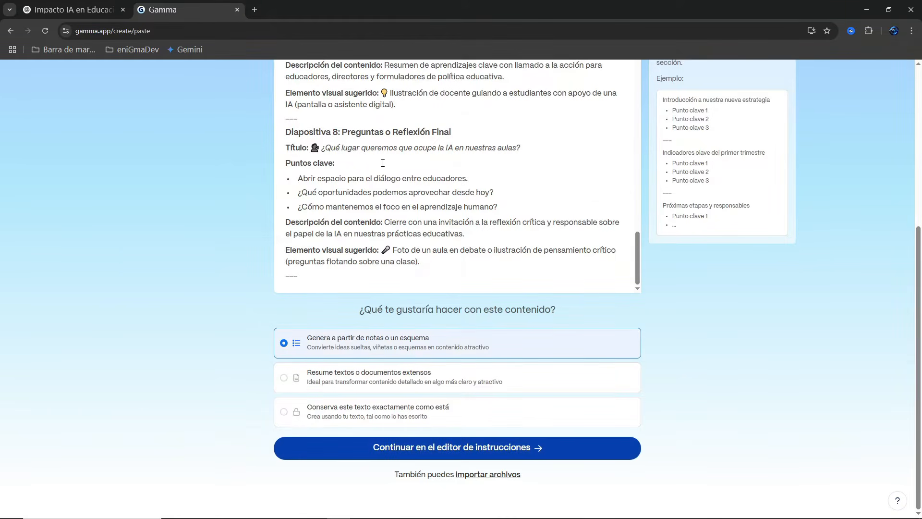
left_click(443, 451)
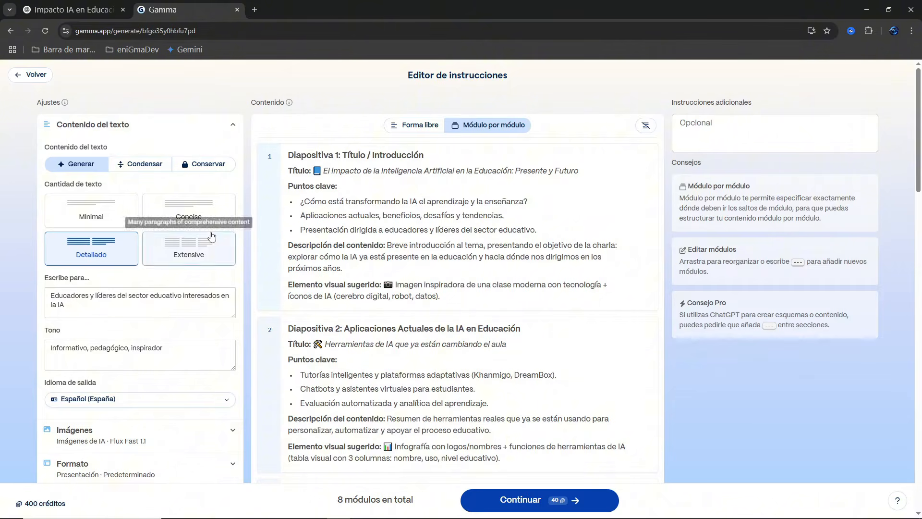
- Set the text content mode to Condensar and expand the image settings
left_click(136, 166)
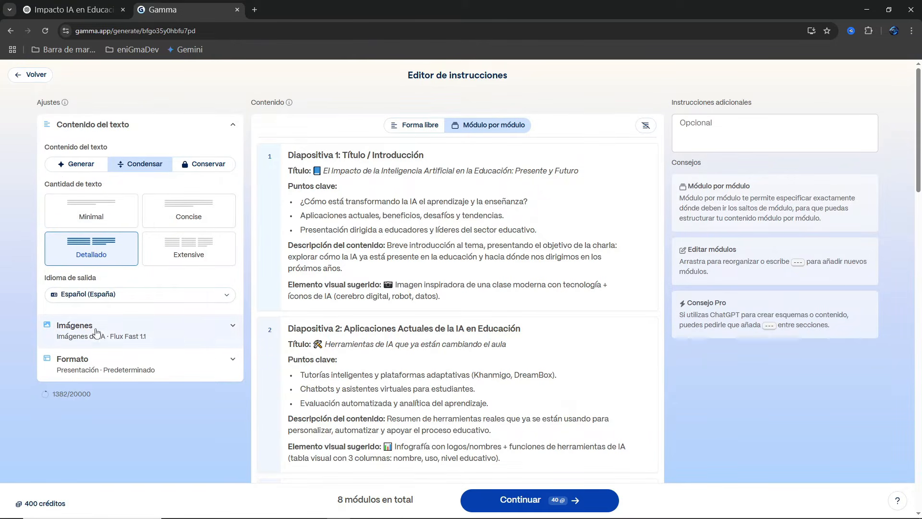
left_click(223, 332)
scroll(191, 353, "down", 2)
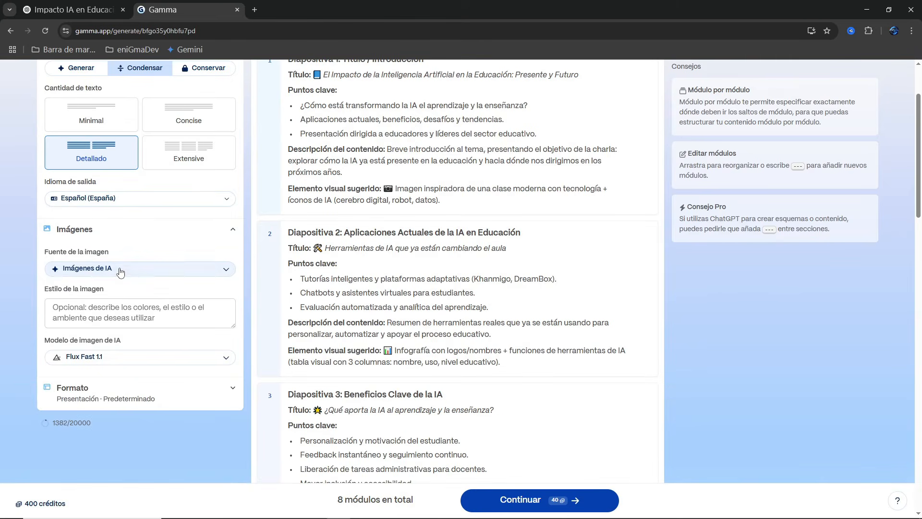
- Review the image source options, the image style field and the basic, advanced and premium AI image models
left_click(119, 269)
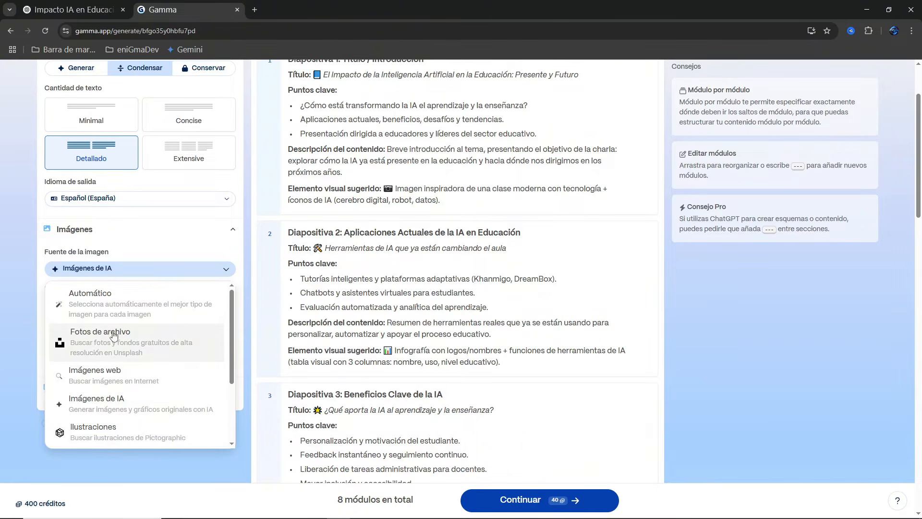
left_click(34, 317)
left_click(92, 310)
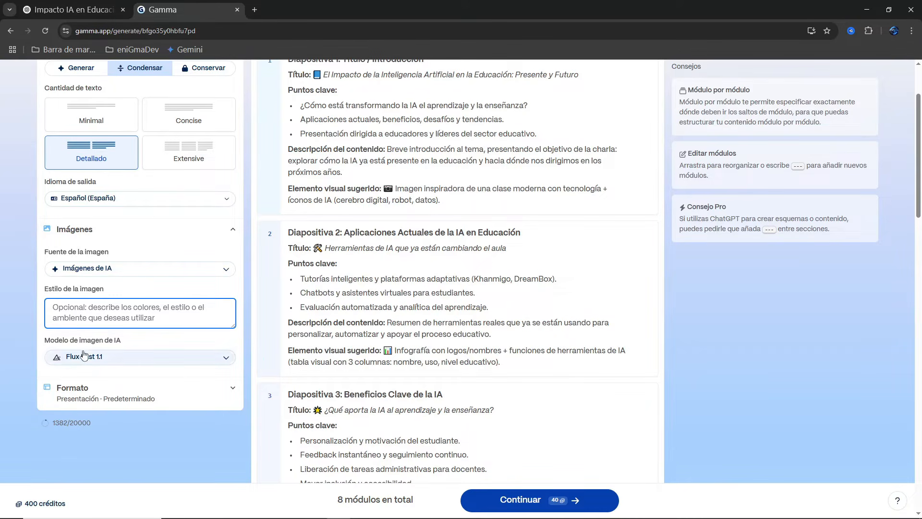
left_click(114, 358)
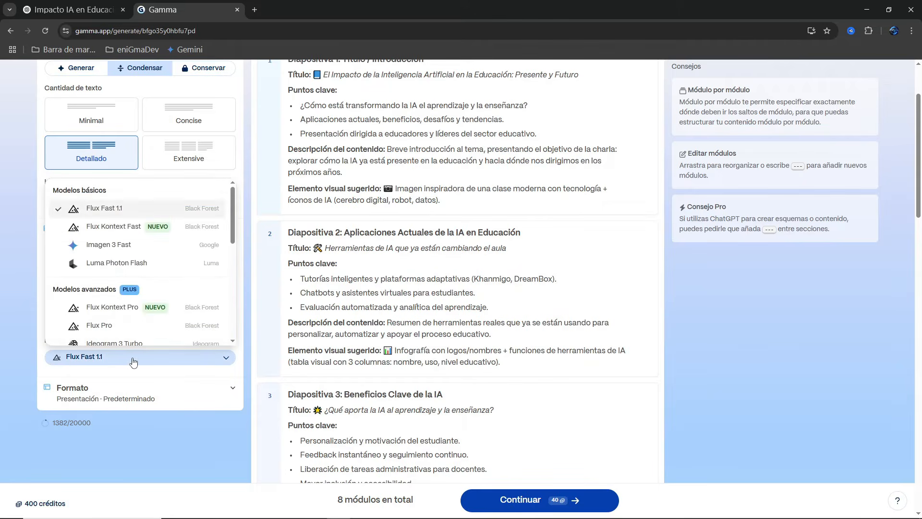
mouse_move(136, 226)
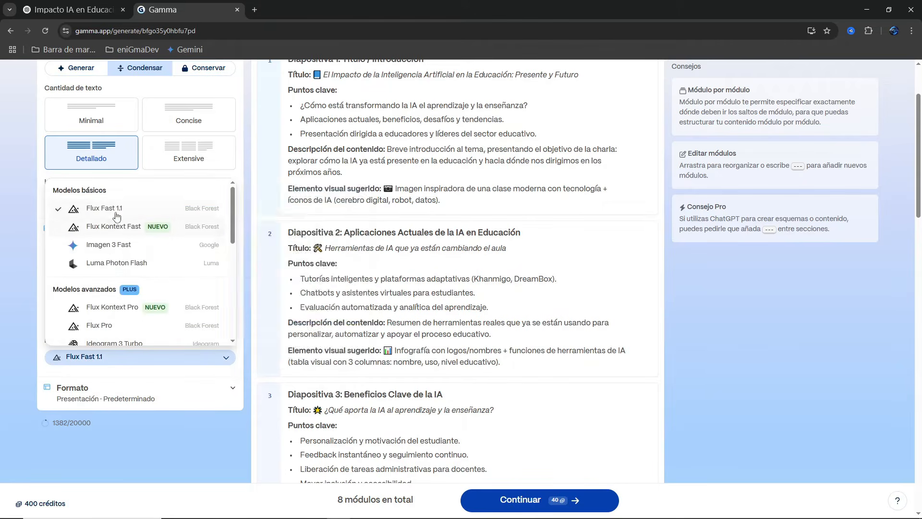
mouse_move(115, 210)
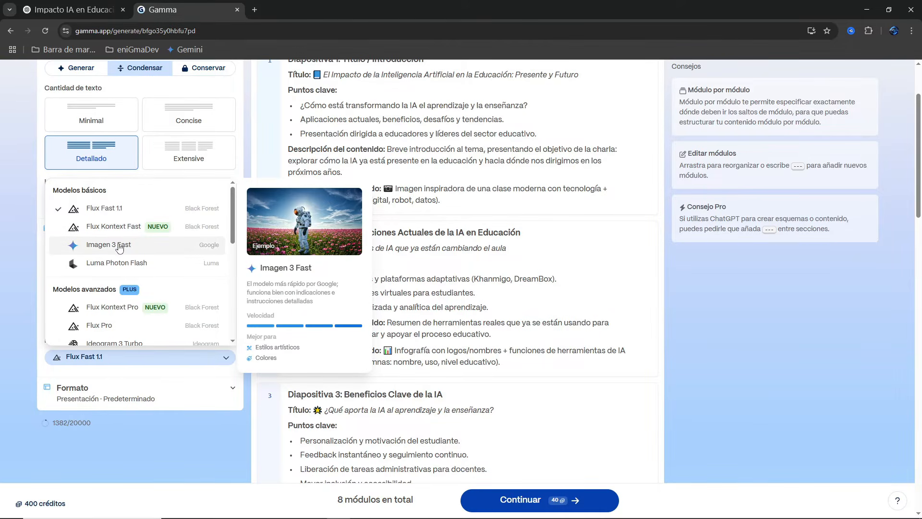
scroll(112, 230, "down", 3)
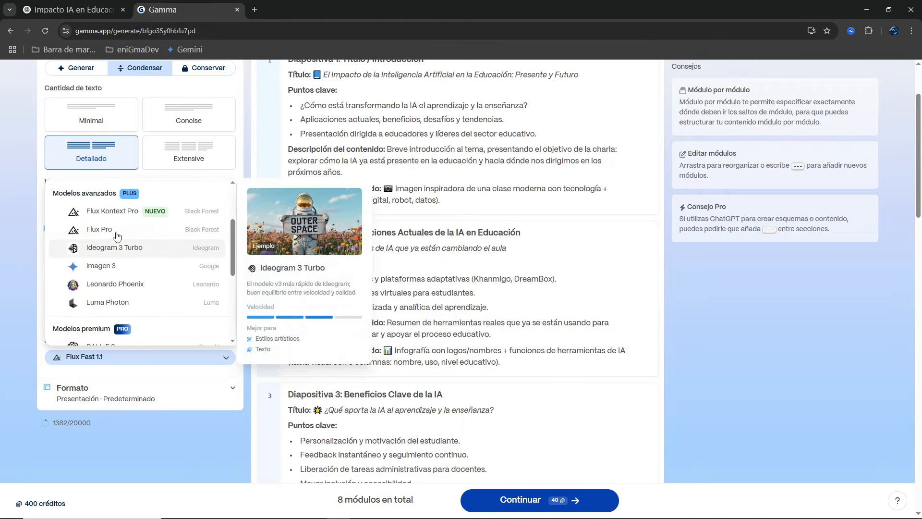
scroll(109, 259, "down", 3)
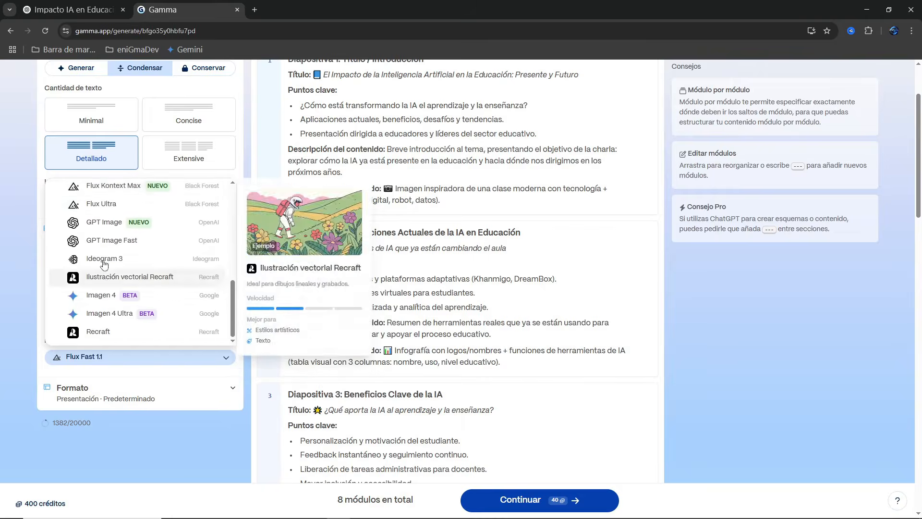
scroll(113, 274, "up", 5)
scroll(113, 281, "up", 2)
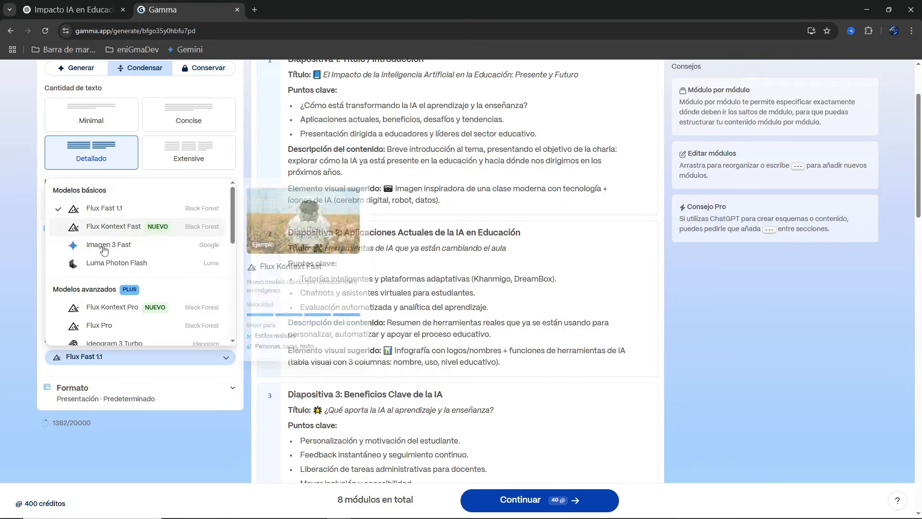
left_click(8, 263)
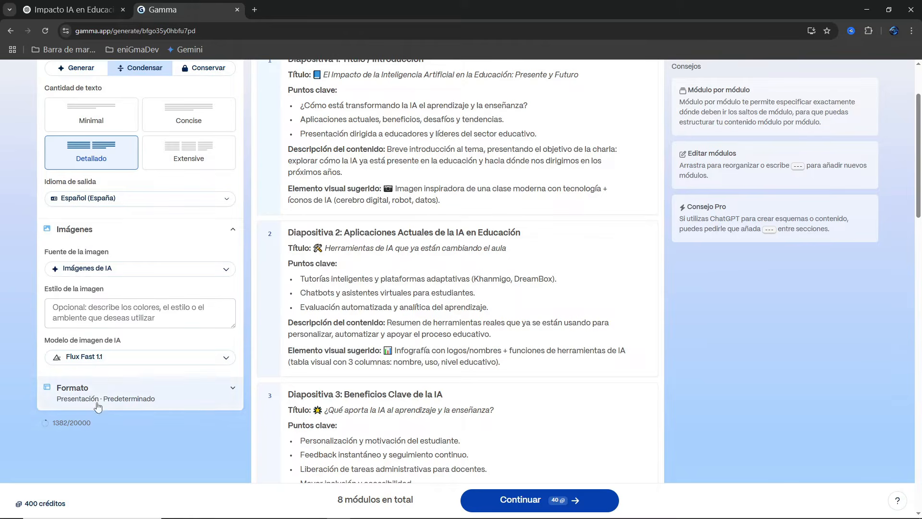
- Examine the output format options, the outline's modules down to the last one and the additional instructions field
scroll(96, 311, "down", 2)
left_click(95, 311)
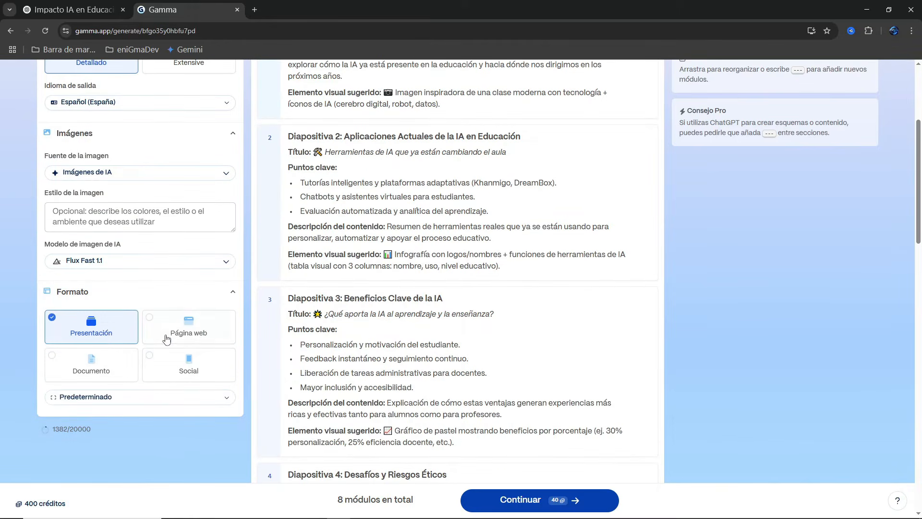
left_click(96, 301)
scroll(199, 308, "up", 4)
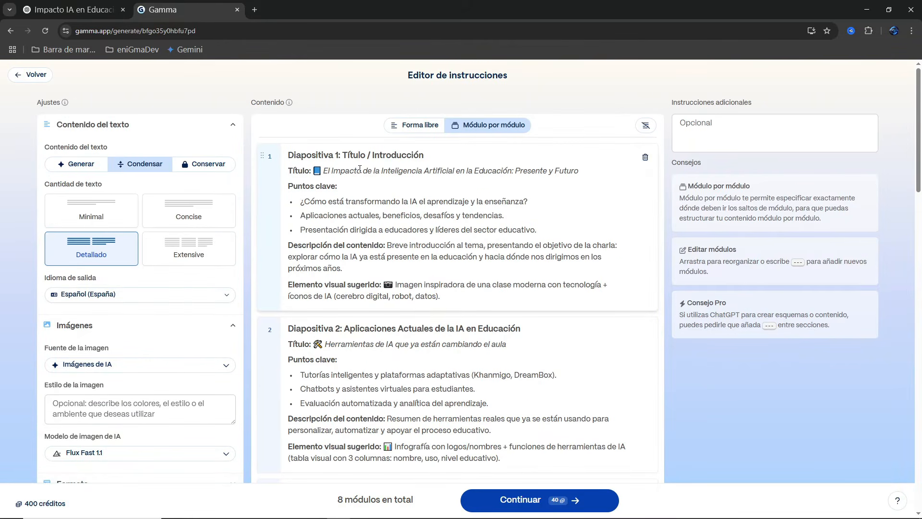
left_click_drag(918, 170, 912, 473)
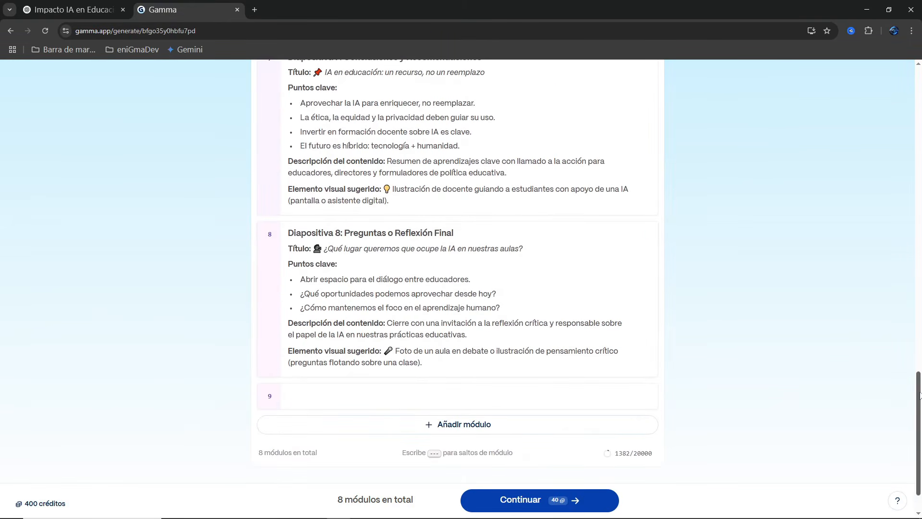
left_click_drag(918, 392, 919, 86)
left_click(689, 123)
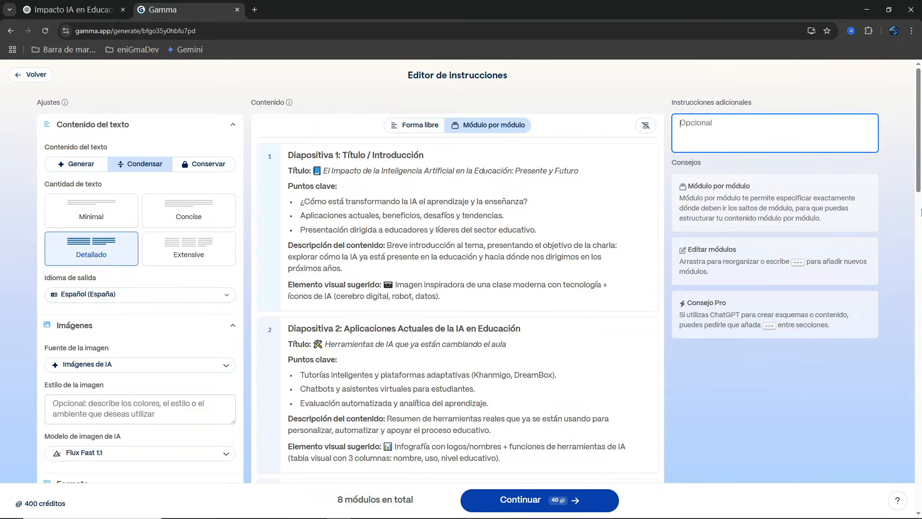
- Delete the empty module 9 after Diapositiva 8, and try adding a blank module and removing it again
scroll(805, 422, "down", 20)
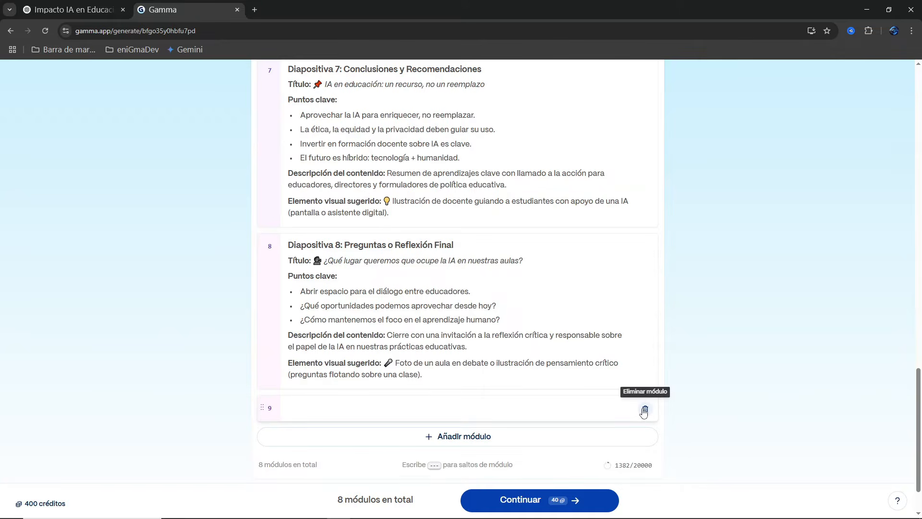
left_click(644, 412)
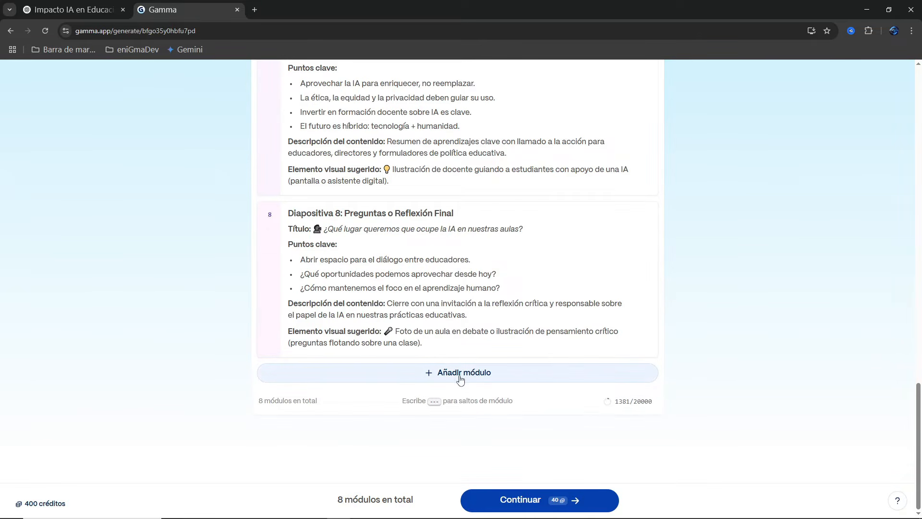
left_click(439, 374)
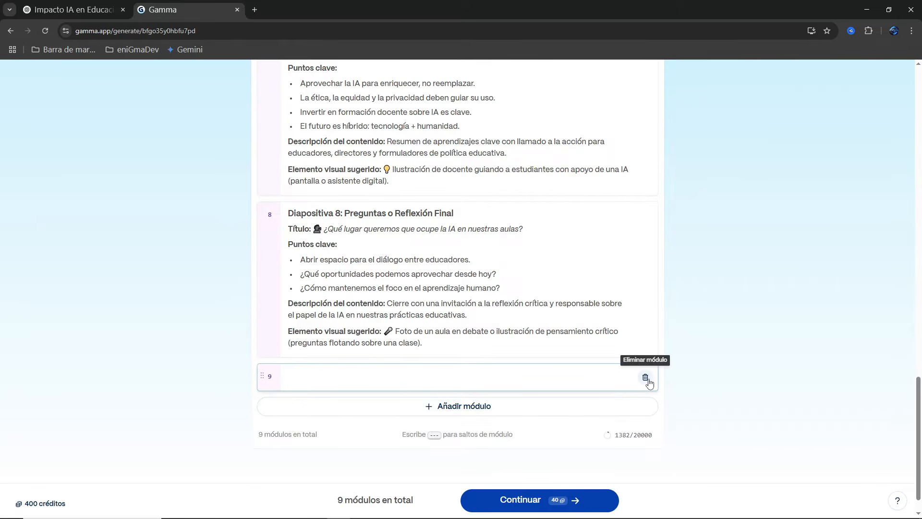
left_click(646, 377)
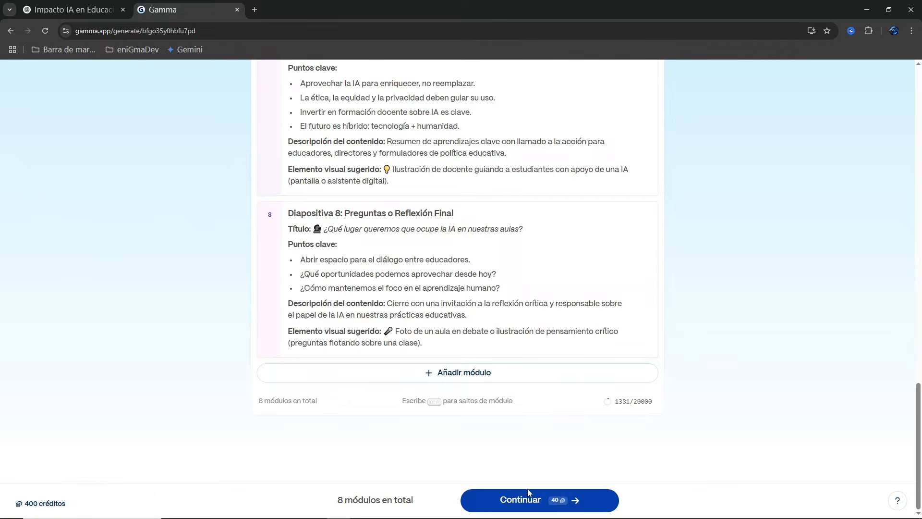
- Continue to the theme selection, preview themes such as Aurum, Atacama, Chocolate and Velvet Tides, and choose Nebulae
left_click(560, 502)
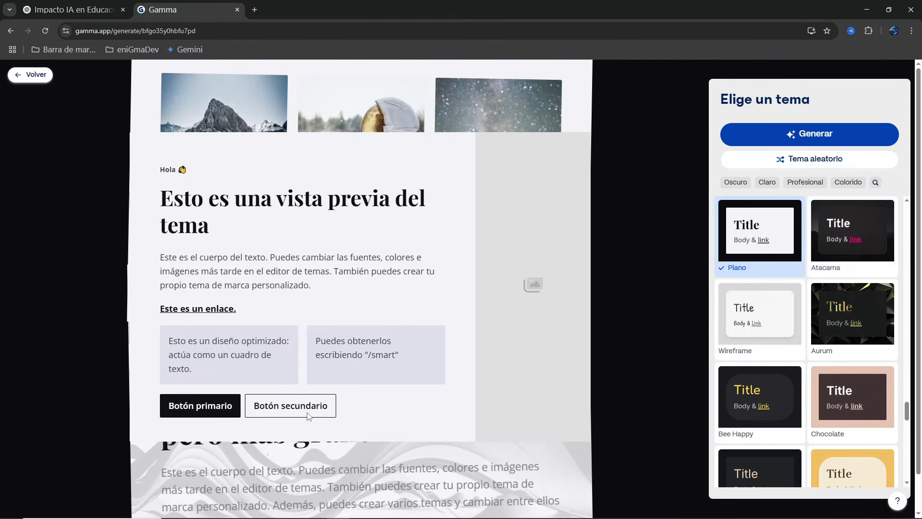
left_click(853, 313)
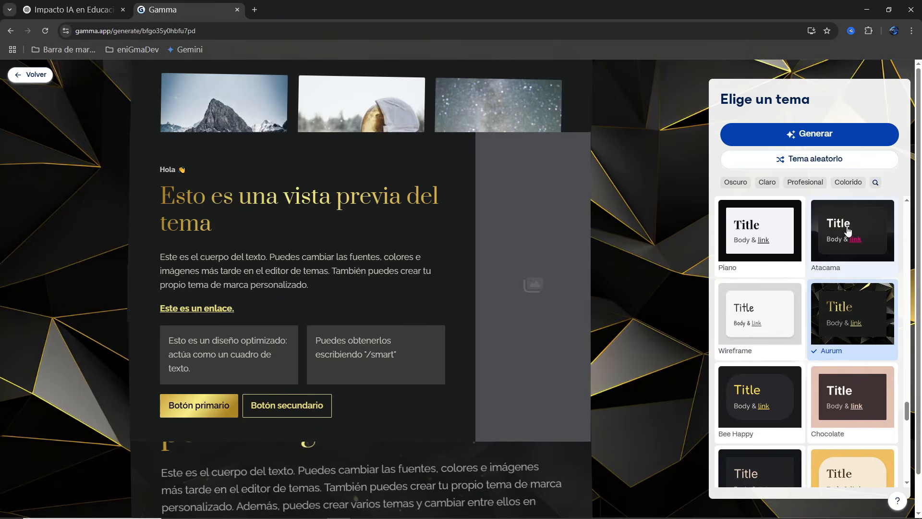
left_click(848, 232)
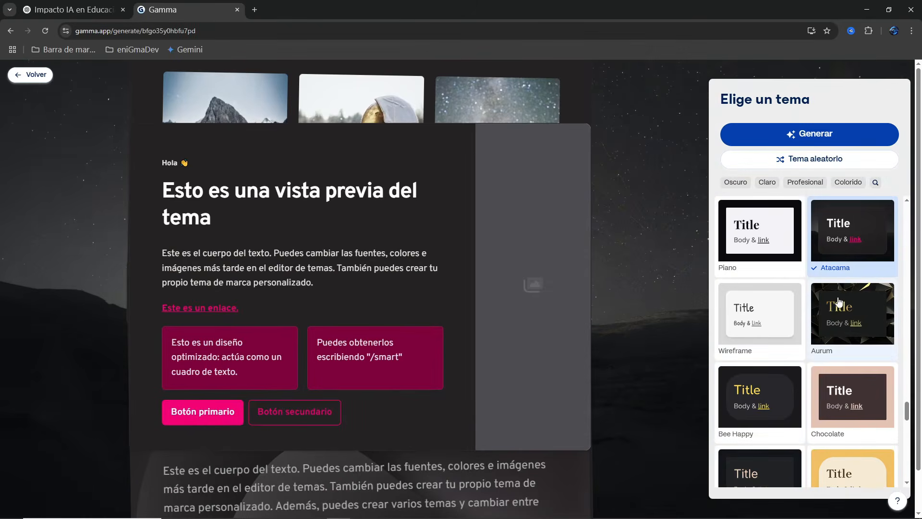
left_click(790, 421)
left_click(846, 396)
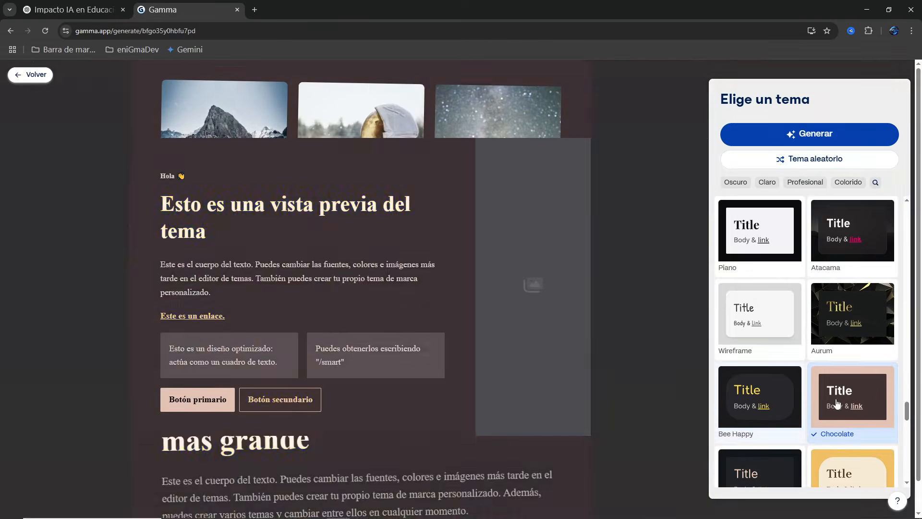
scroll(836, 327, "down", 5)
left_click(834, 371)
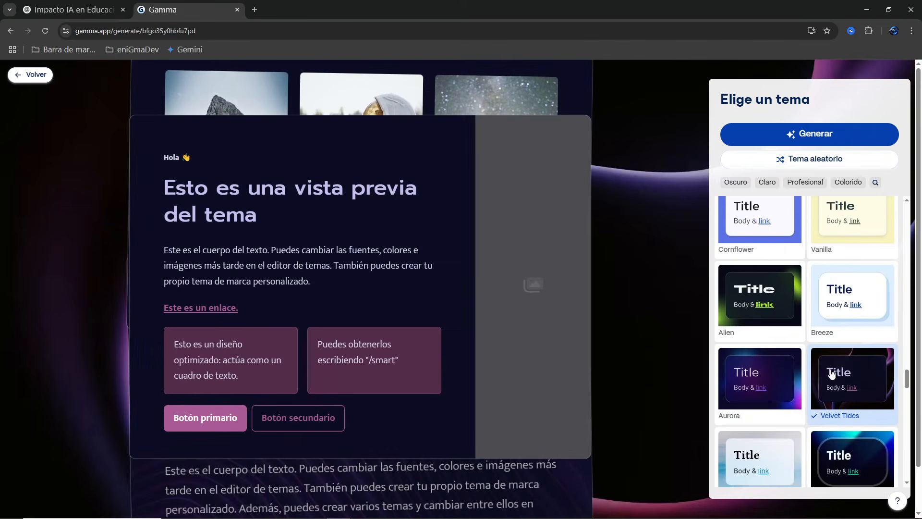
left_click(766, 377)
scroll(778, 346, "up", 5)
left_click(824, 379)
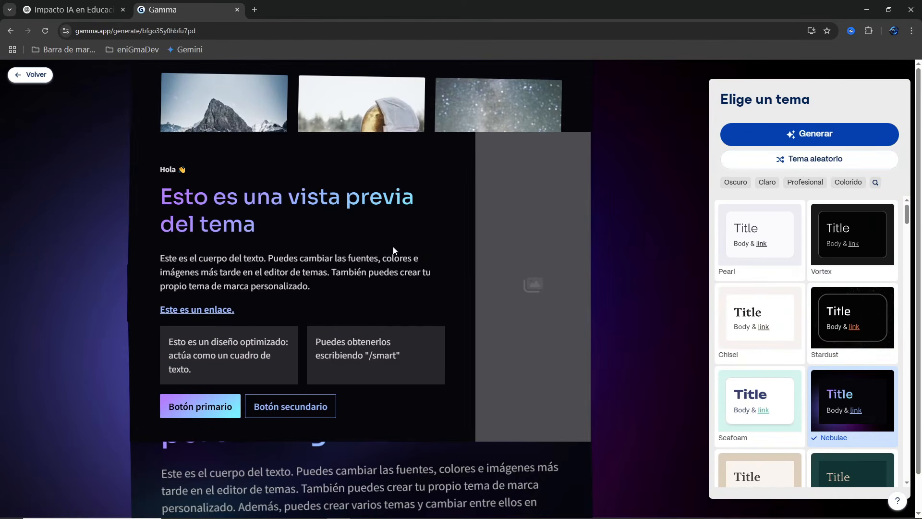
- Generate the presentation with the chosen theme and look through its first slides
left_click(815, 134)
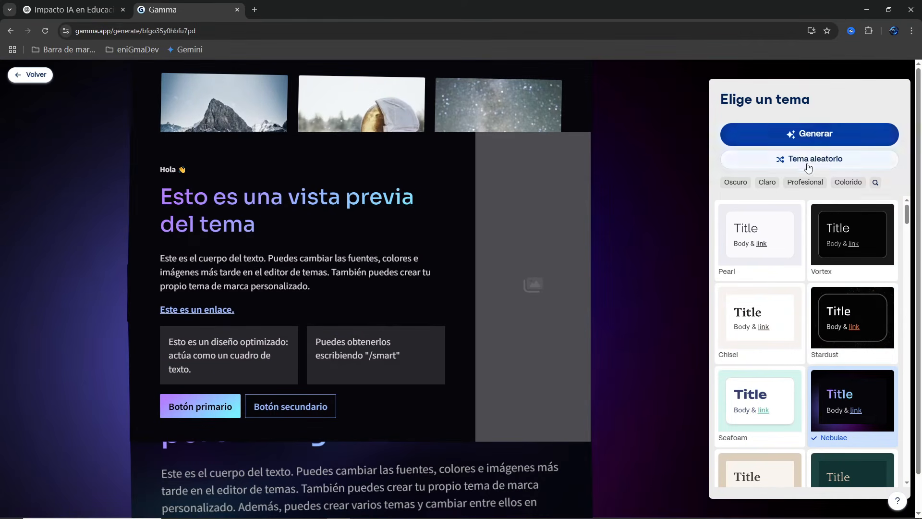
scroll(920, 154, "down", 2)
left_click_drag(920, 154, 920, 199)
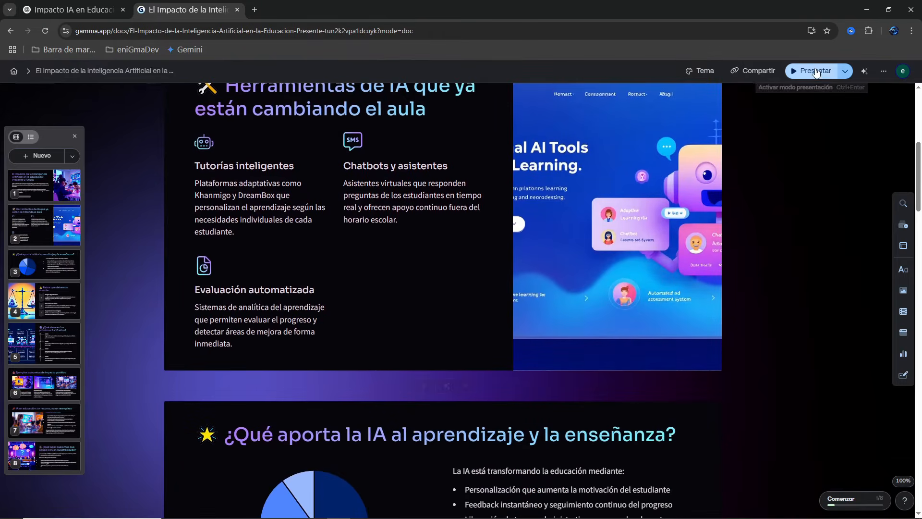
- Present the deck from its title slide through to the slide on what comes in the next 5 to 10 years
left_click(812, 71)
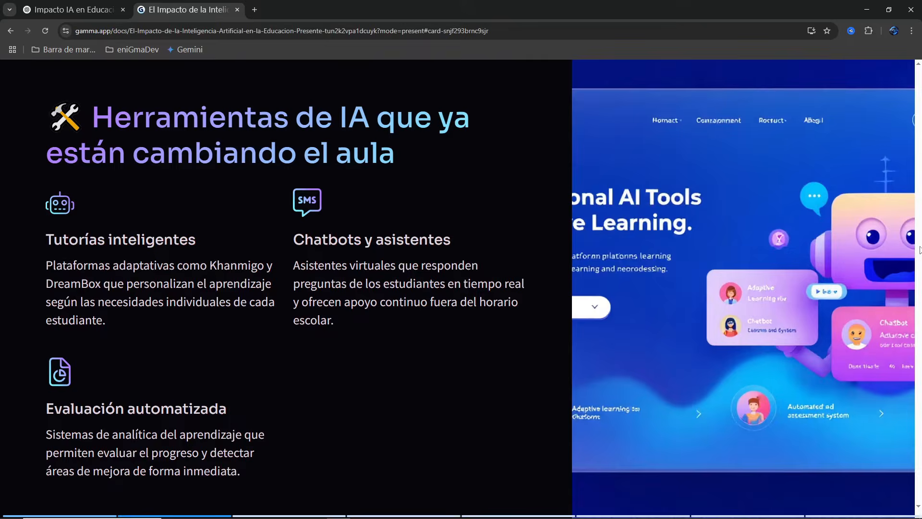
key("Left")
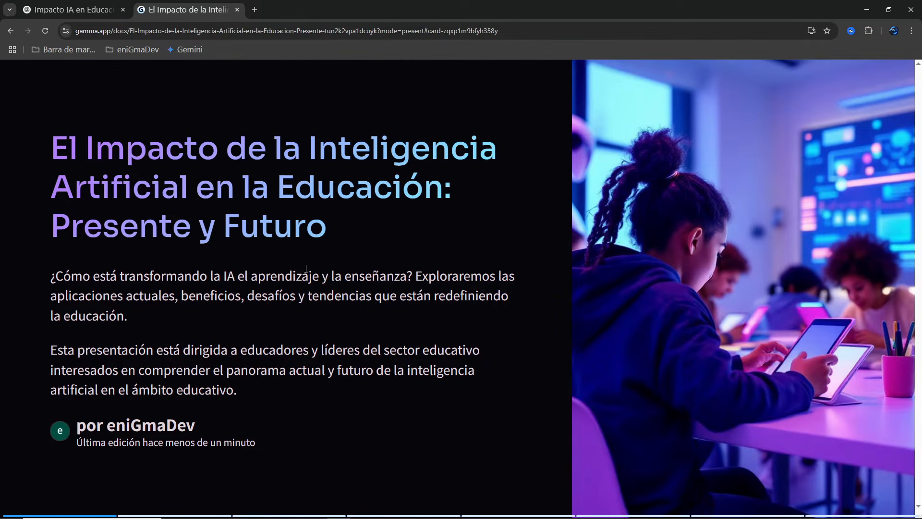
key("Right")
key("Right")
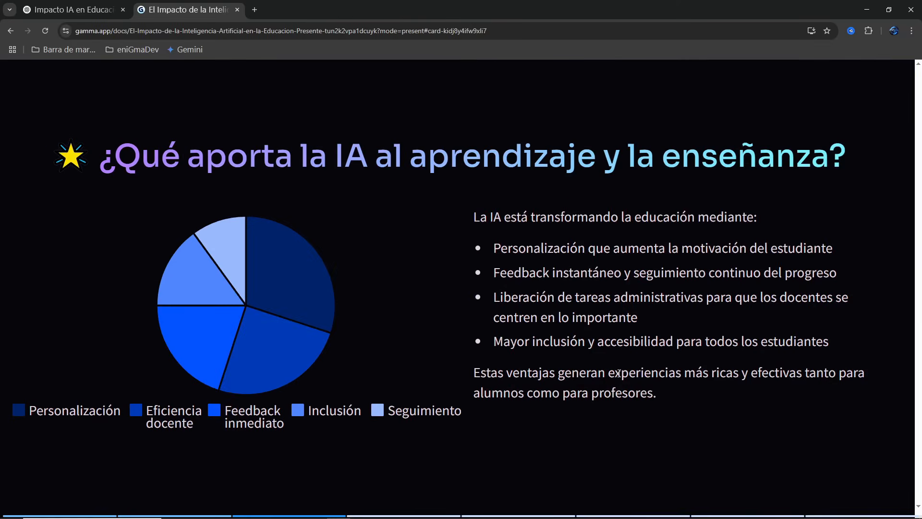
key("Right")
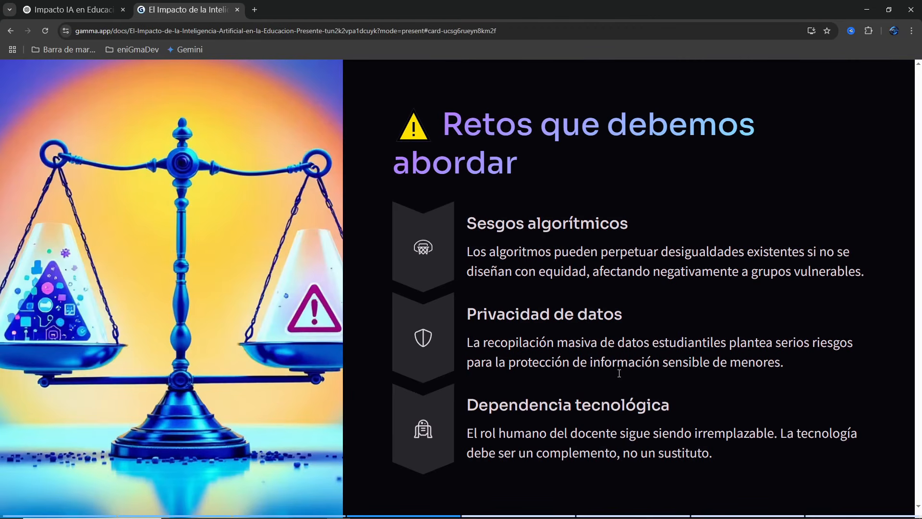
key("Right")
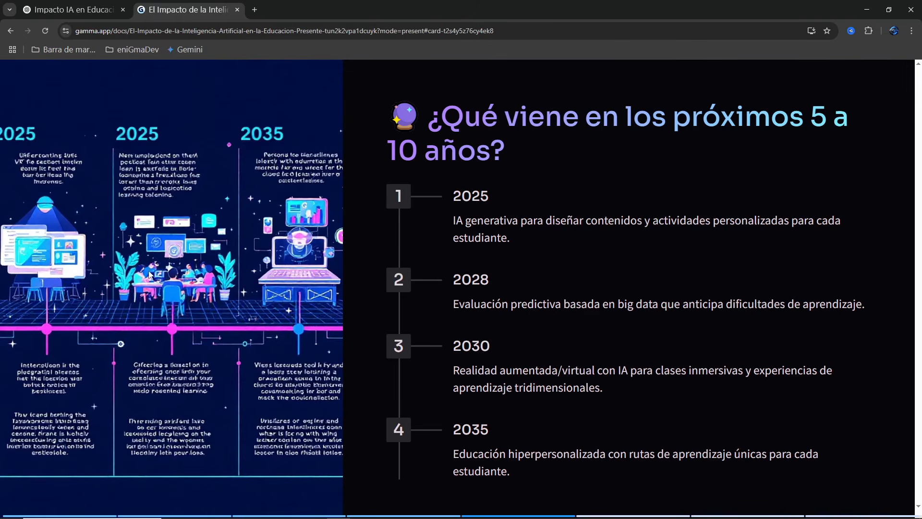
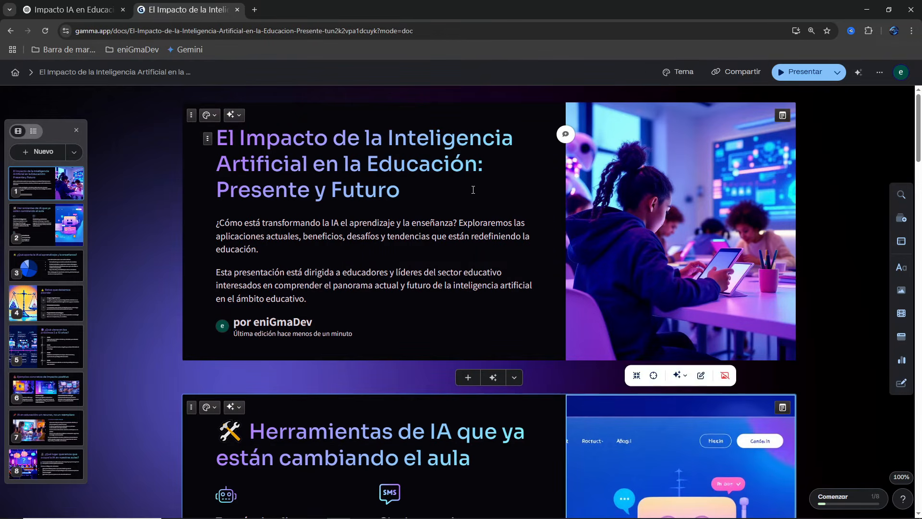
- Apply the AI edit Mejorar la escritura to the title slide
left_click(234, 118)
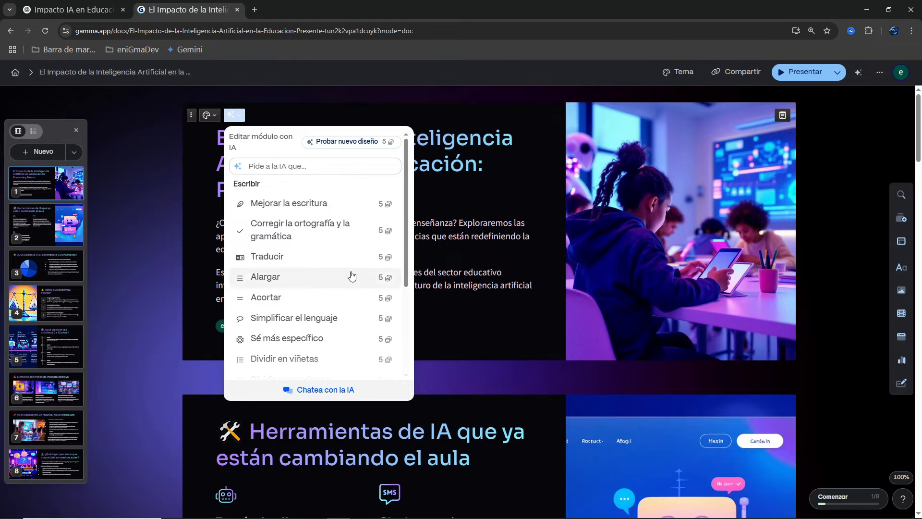
left_click(301, 210)
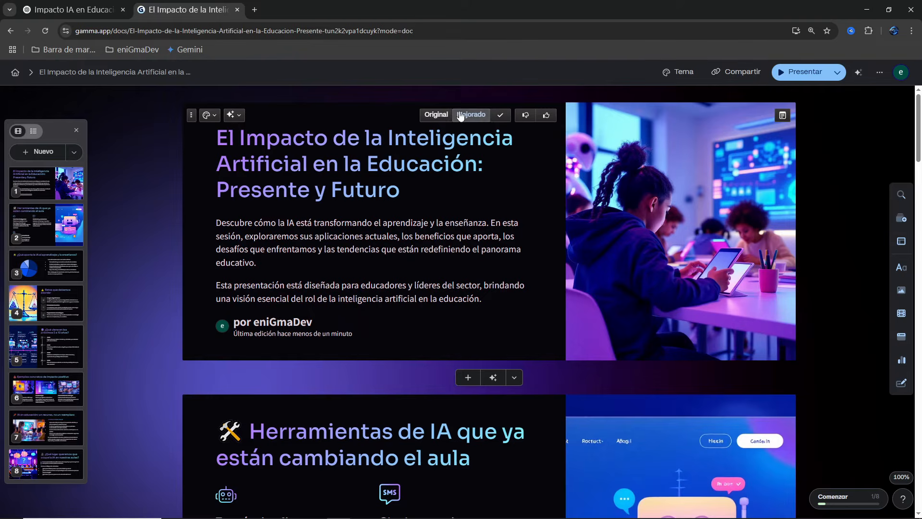
- Compare the original and improved texts of the title slide and finalize the AI edit with the Original version
left_click(436, 115)
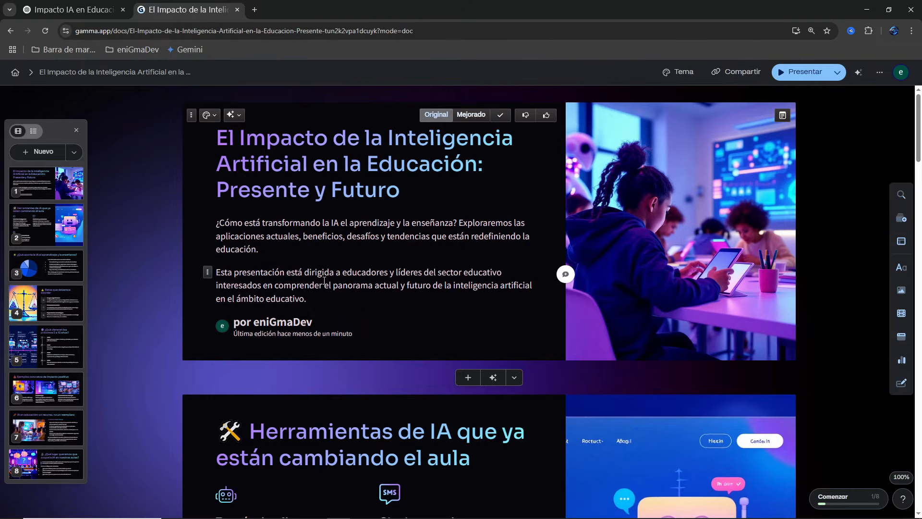
left_click(469, 115)
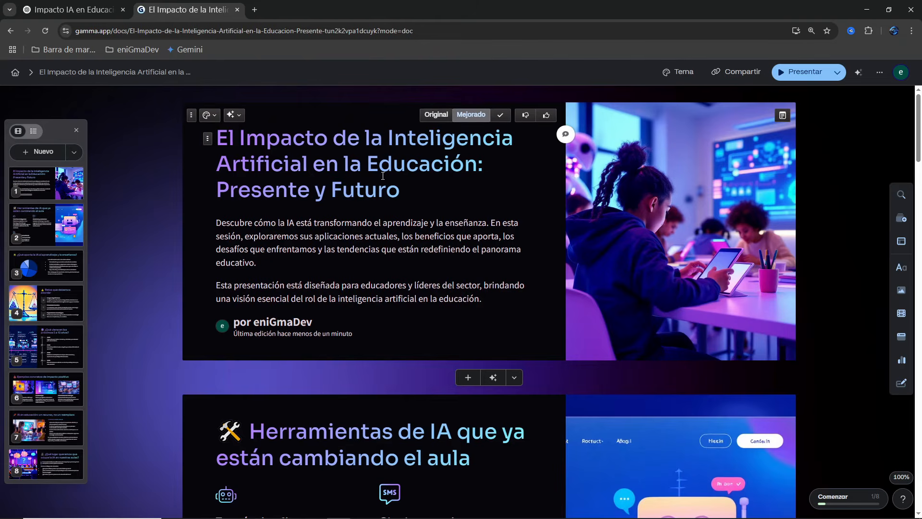
left_click(436, 115)
left_click(471, 115)
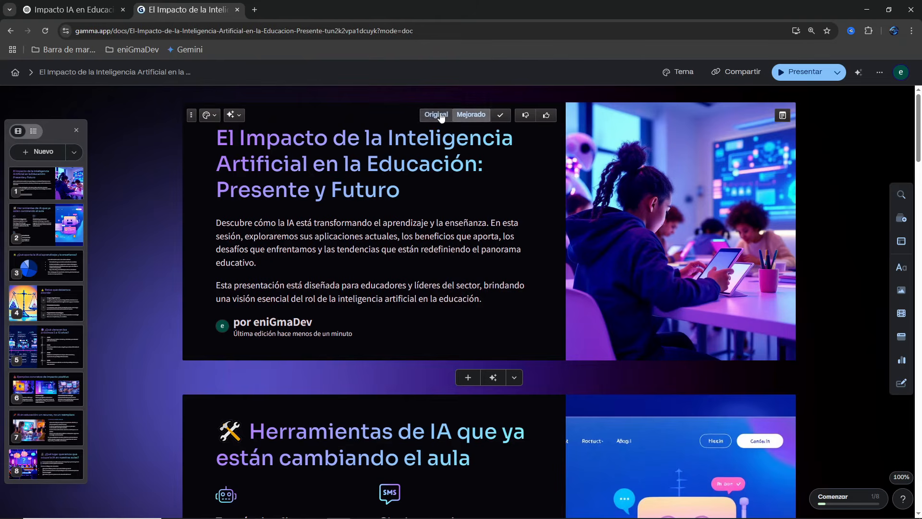
left_click(436, 115)
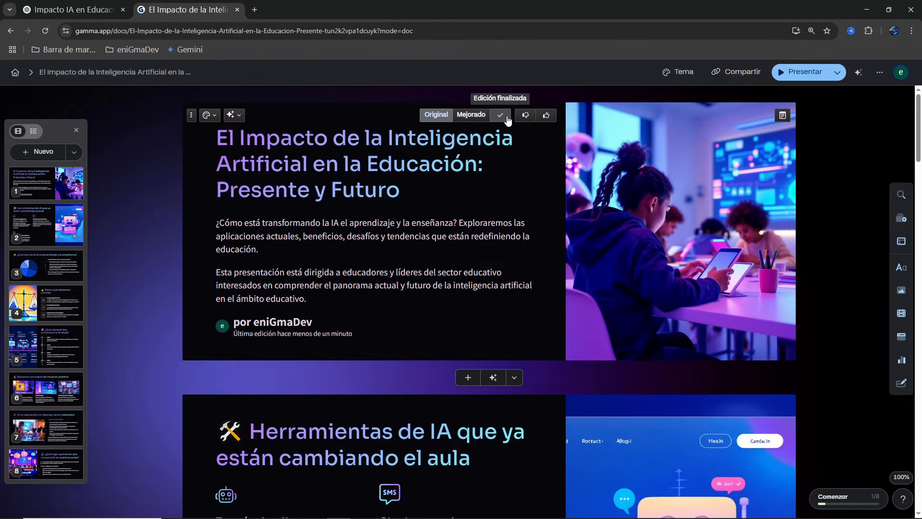
left_click(472, 118)
left_click(442, 119)
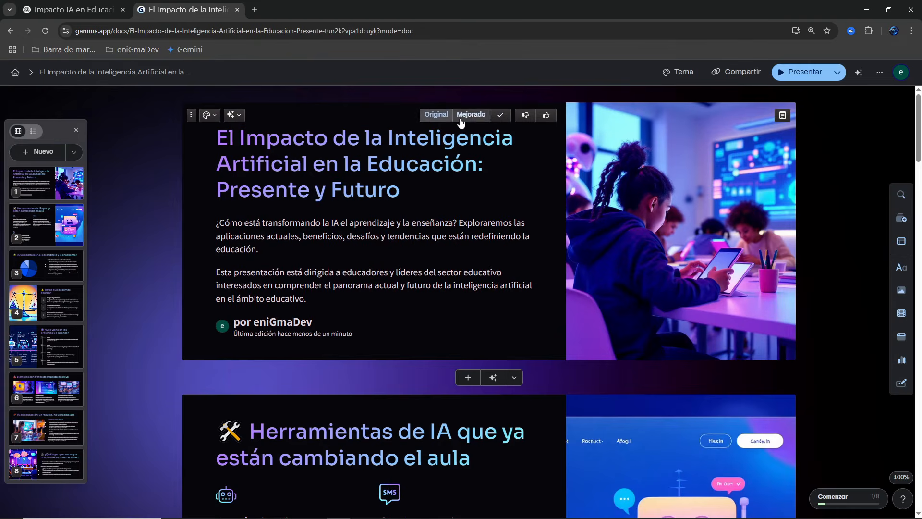
left_click(500, 116)
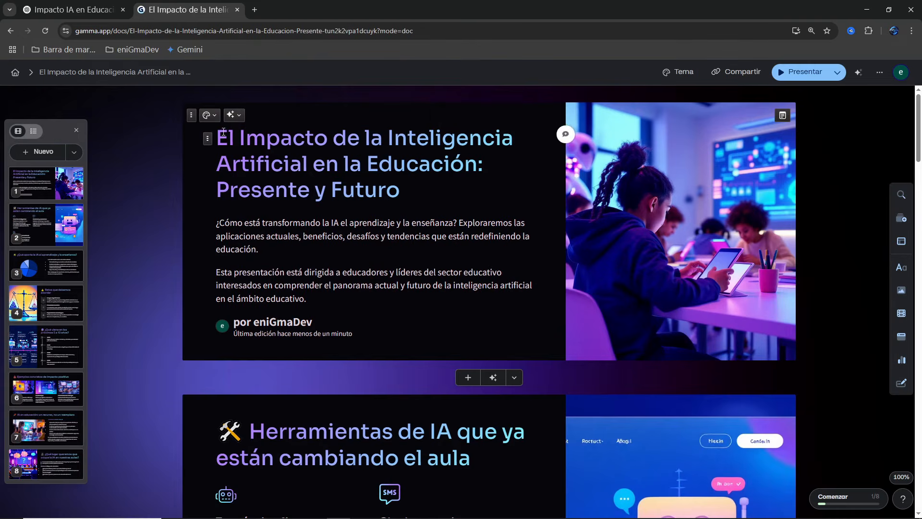
left_click(209, 115)
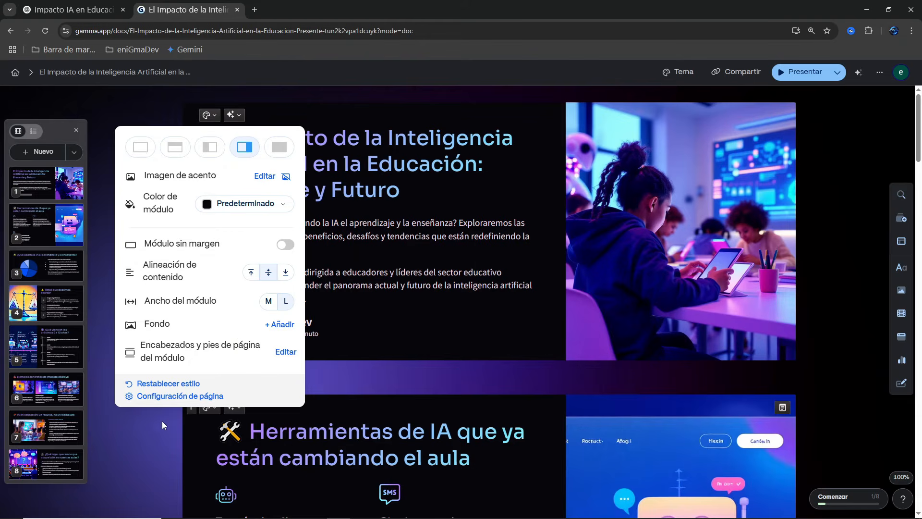
left_click(140, 433)
left_click(192, 115)
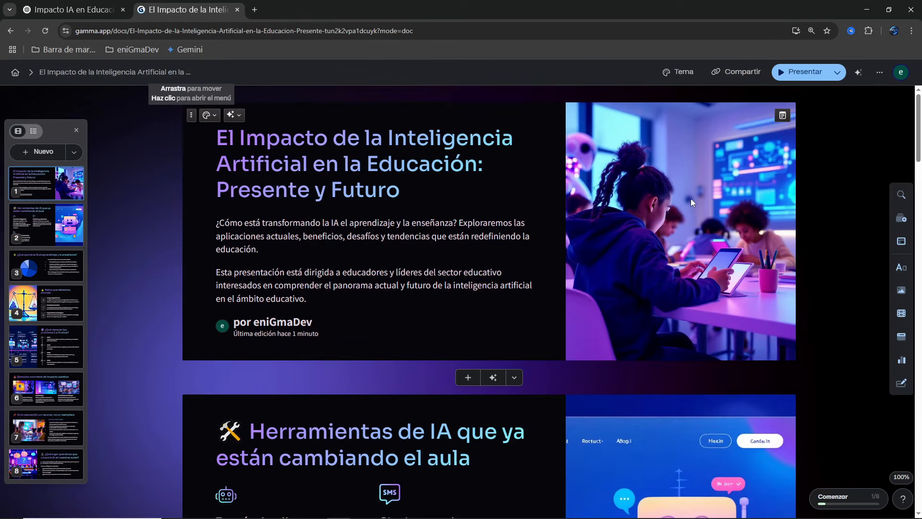
- Request an AI change to the second slide's image with "cambia la imagen" and specify "elimina las palabras"
scroll(682, 214, "down", 6)
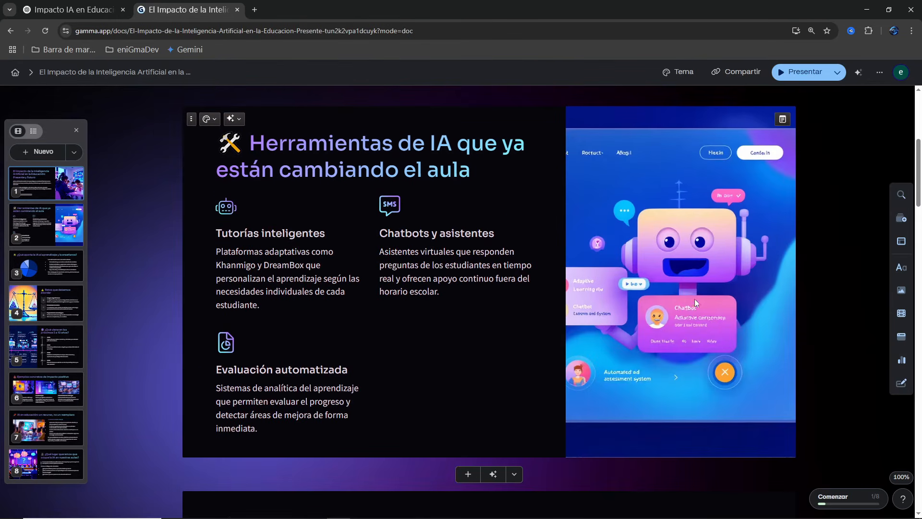
left_click(704, 249)
scroll(697, 251, "up", 1)
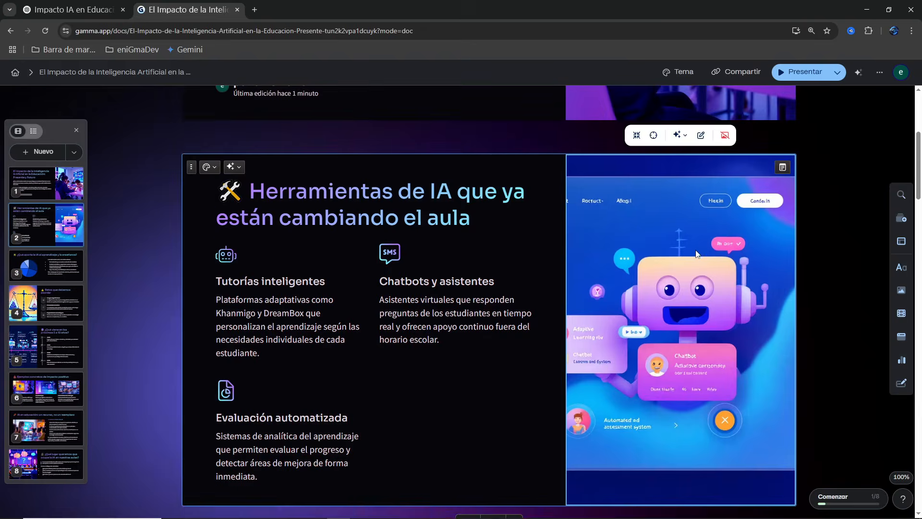
scroll(694, 253, "down", 1)
left_click(677, 470)
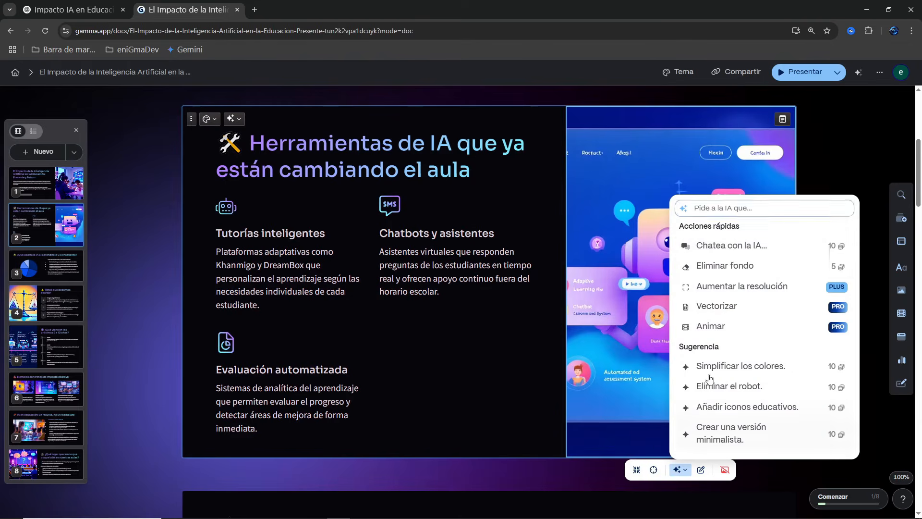
type("cambia la imagen")
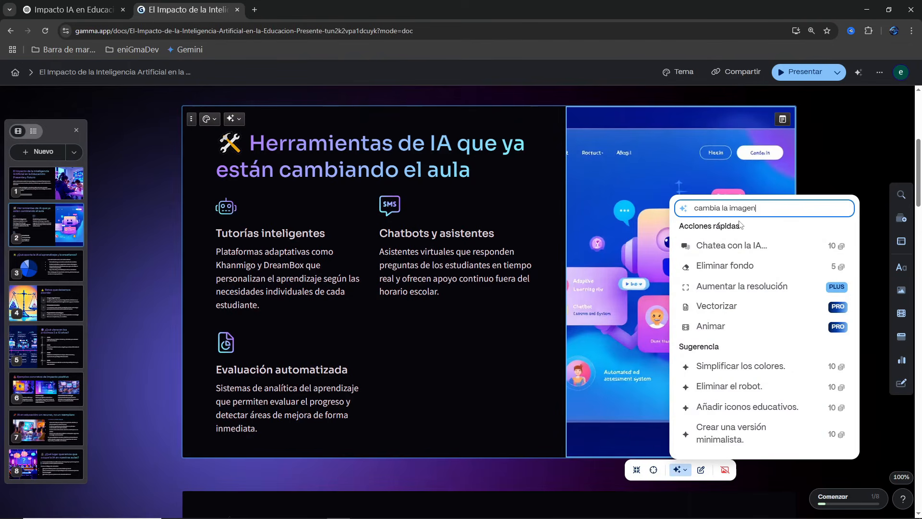
key("Return")
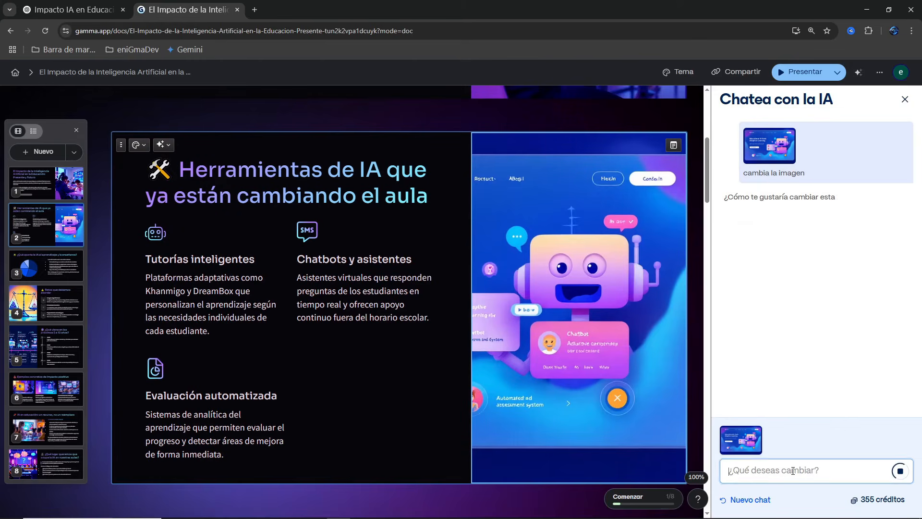
type("elimina las palabras")
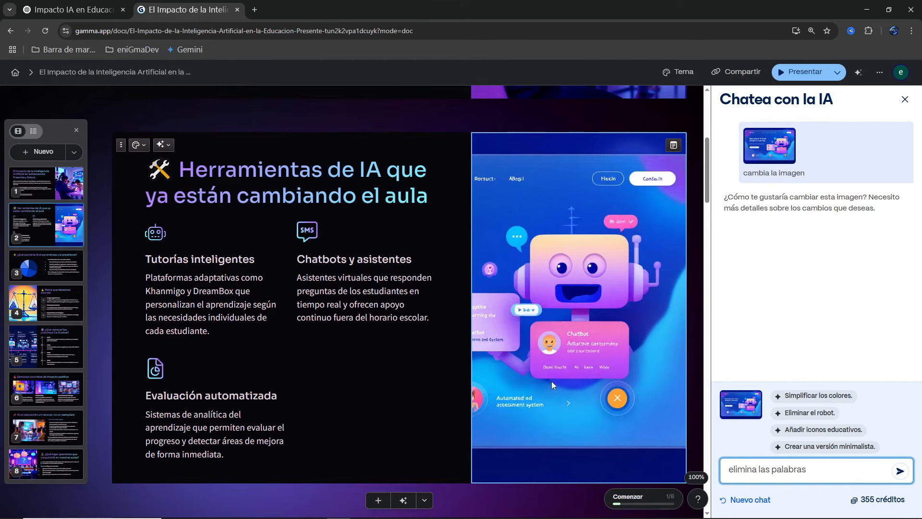
left_click(900, 471)
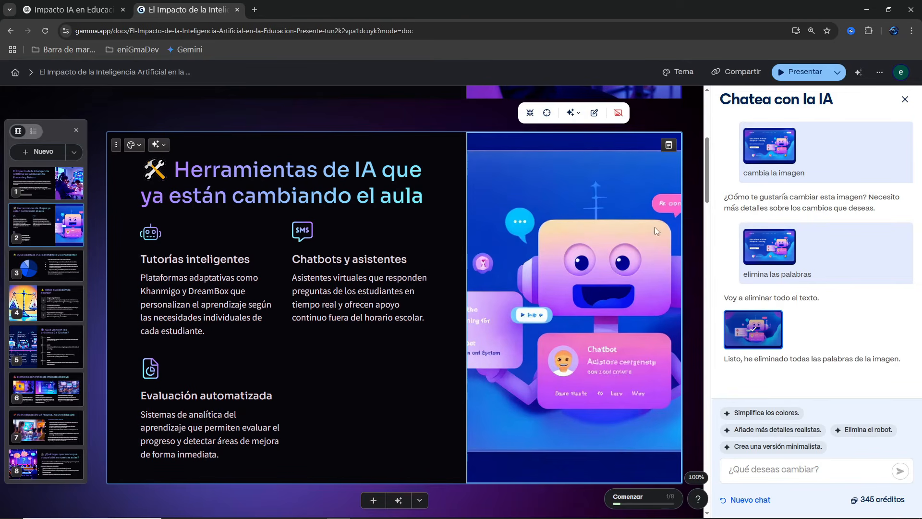
left_click(547, 115)
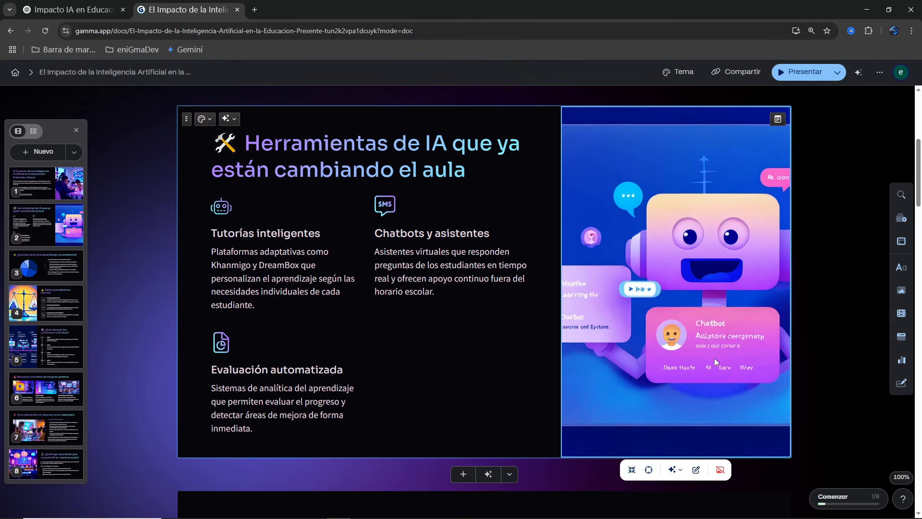
- Replace the second slide's image with e924ddab-95a0-42f8-816e-d9aa00083e94.png and move its focal point onto the white robot
left_click(696, 470)
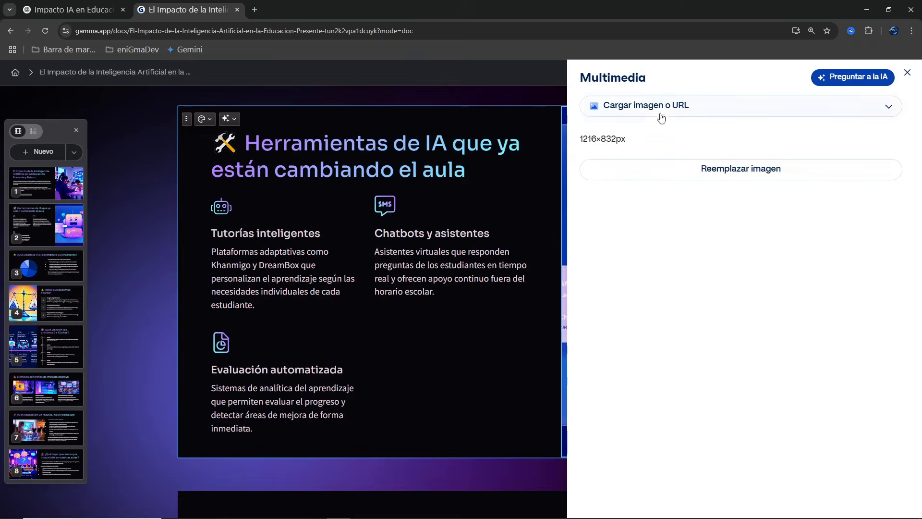
left_click(708, 347)
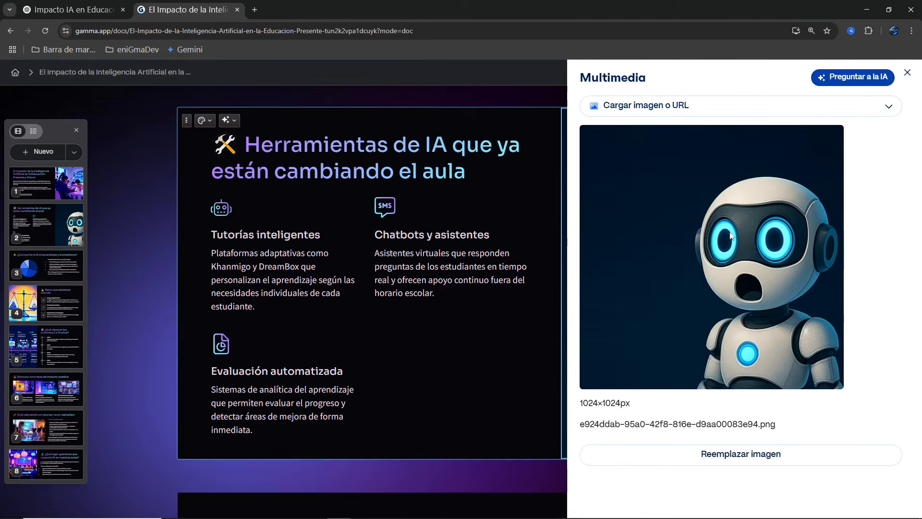
left_click(907, 73)
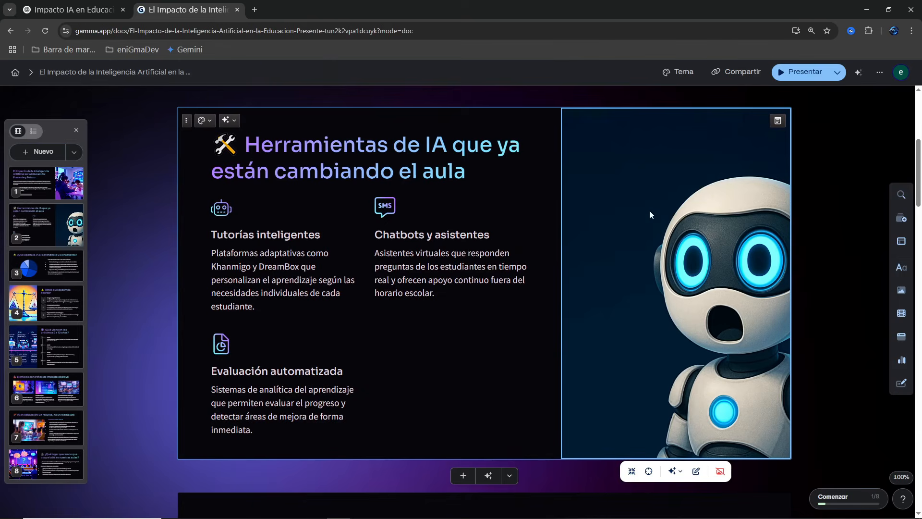
left_click(649, 471)
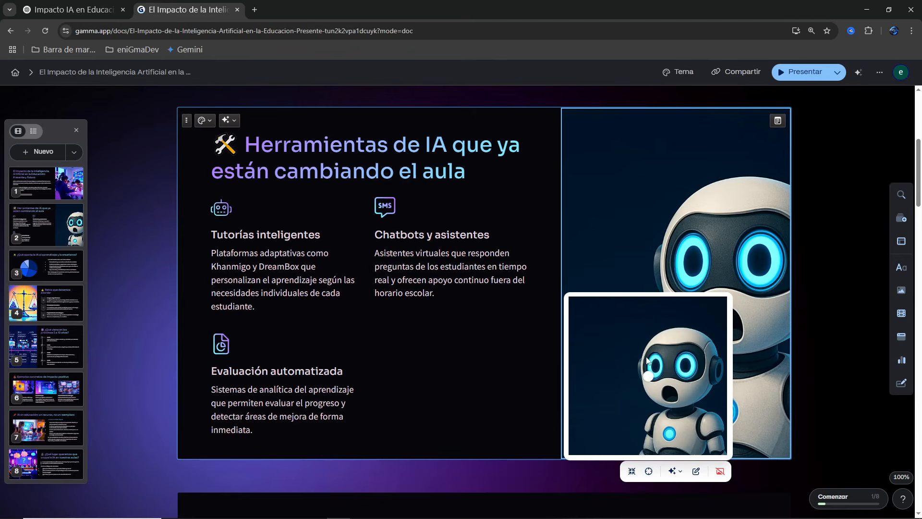
left_click_drag(647, 376, 726, 392)
left_click(834, 267)
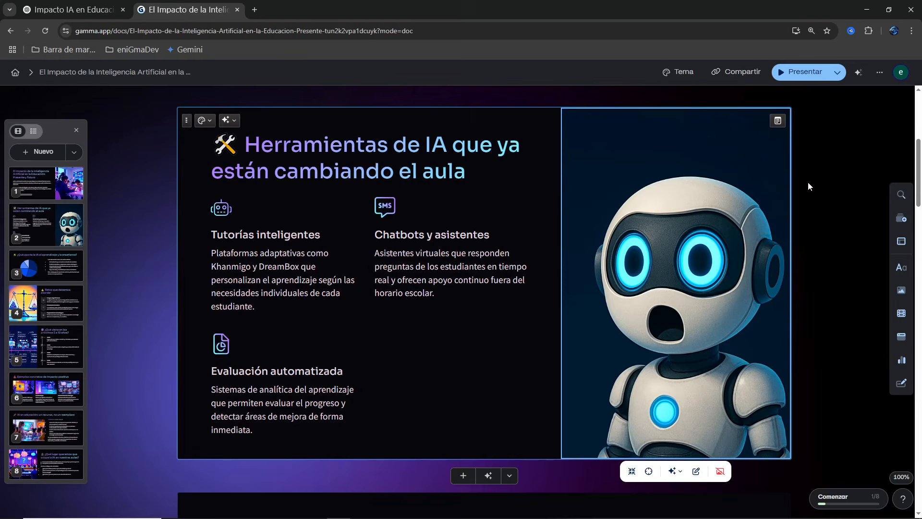
- Change the pie chart on the slide ¿Qué aporta la IA al aprendizaje y la enseñanza? to a donut and finally a line chart
scroll(816, 254, "down", 8)
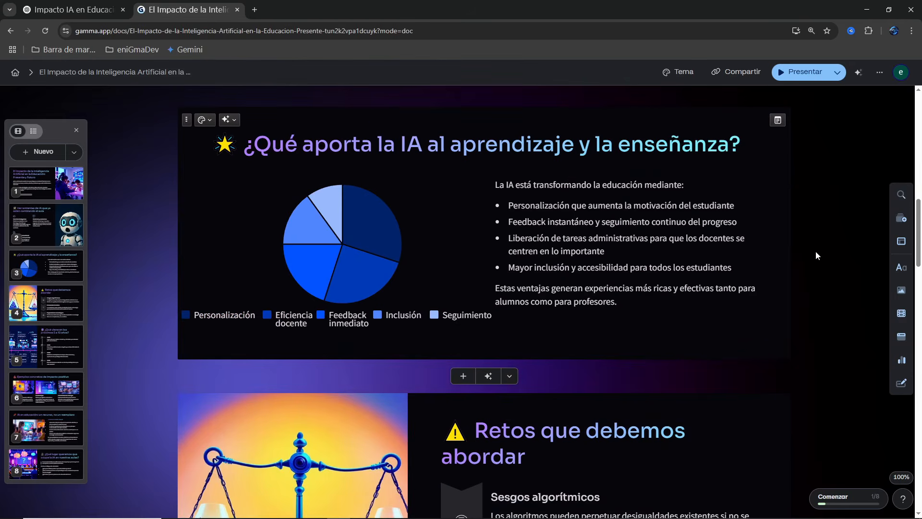
left_click(363, 242)
left_click(170, 323)
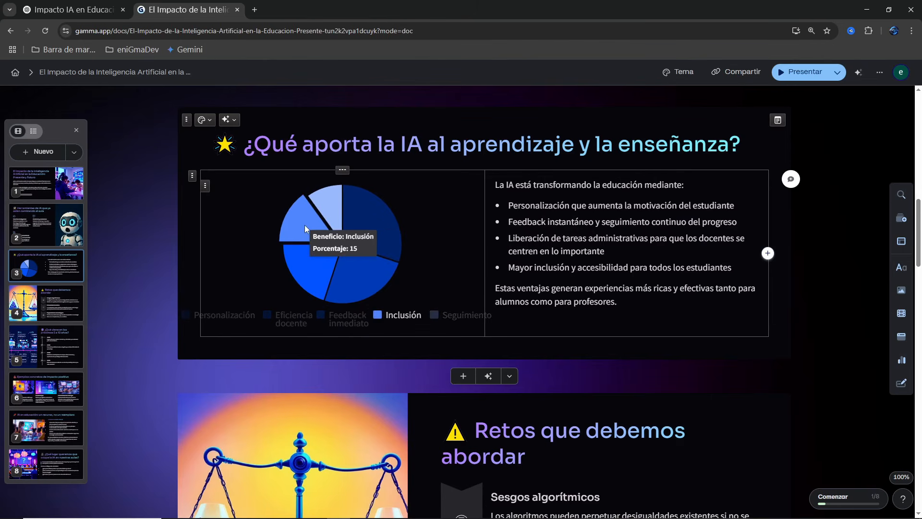
left_click(207, 186)
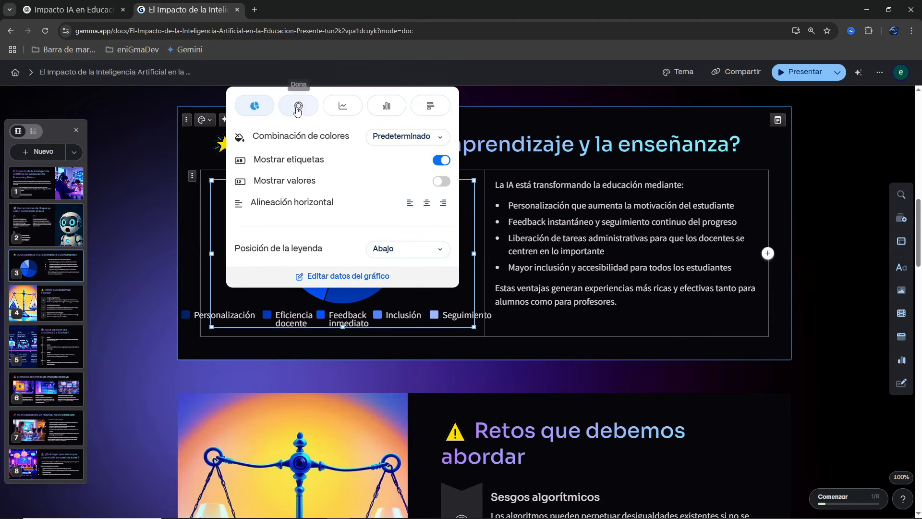
left_click(343, 107)
left_click(832, 285)
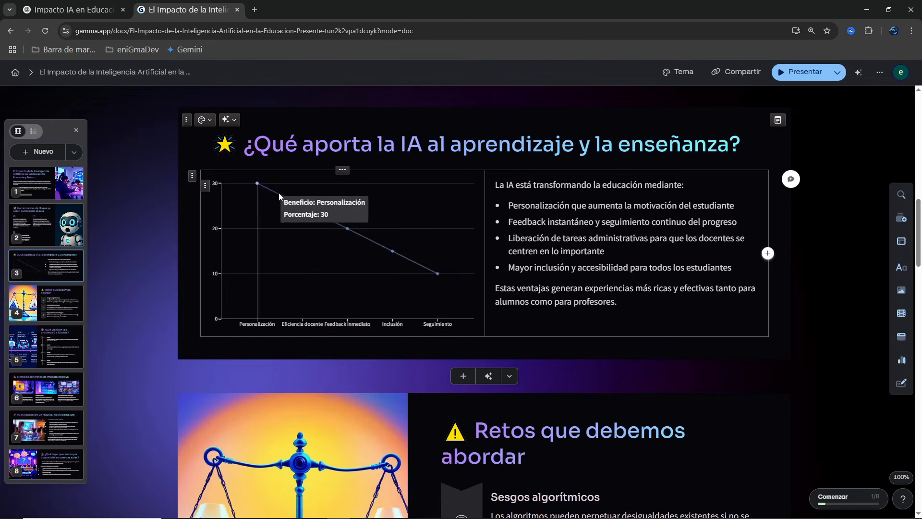
- Switch the third slide's line chart to a vertical bar chart
left_click(365, 218)
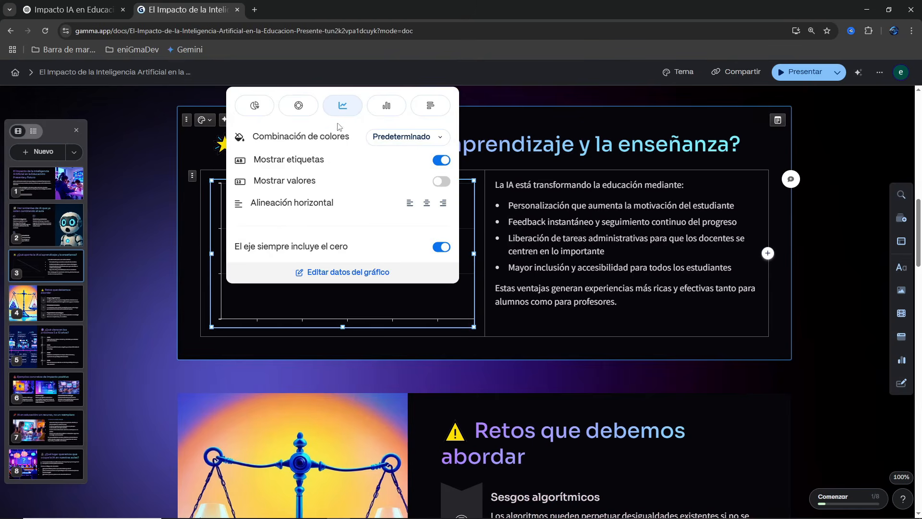
left_click(387, 106)
left_click(822, 231)
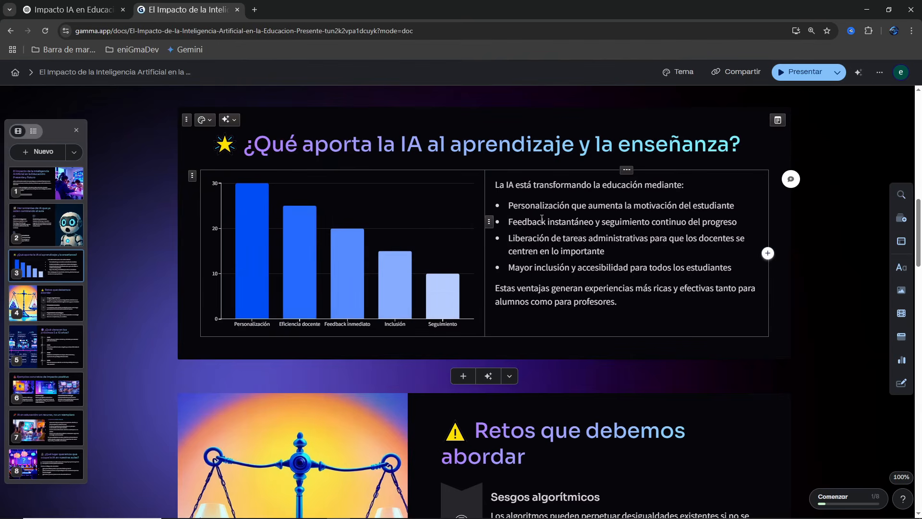
- Overwrite part of "instantáneo" in the feedback bullet with adadada, and undo both this text edit and the bar chart change
left_click(566, 226)
left_click(566, 224)
key("shift+Right")
key("shift+Right")
key("shift+Right")
key("shift+Right")
key("shift+Right")
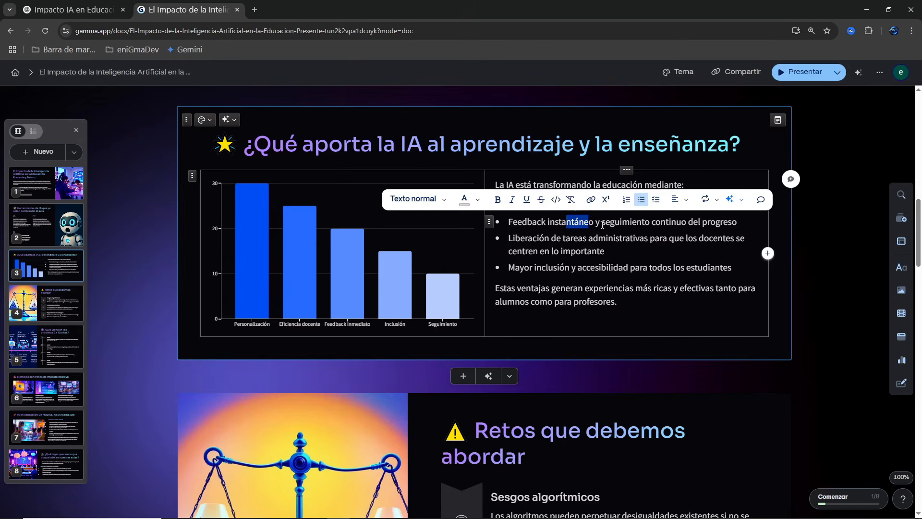
type("adadada")
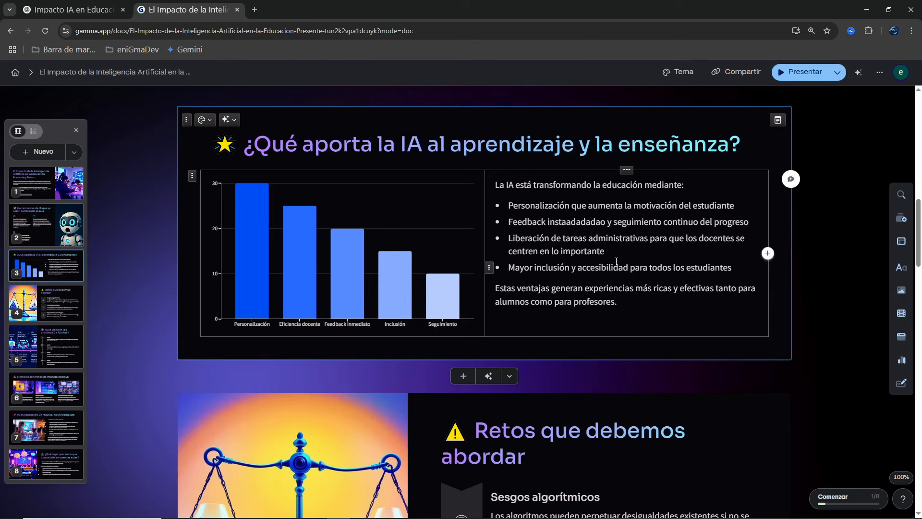
key("ctrl+z")
key("ctrl+z")
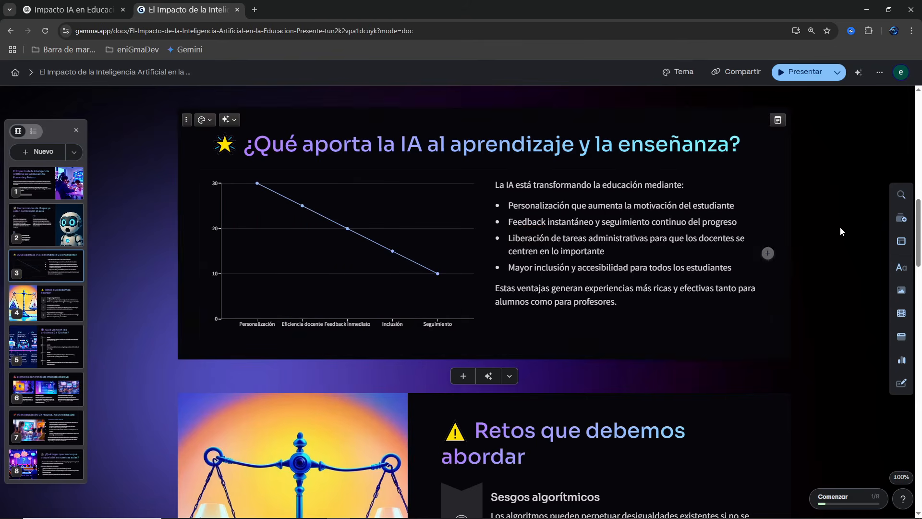
- Insert a column to the right of the third slide's bullet text, enter qdadad in it, and undo these edits and the line chart change
left_click(626, 172)
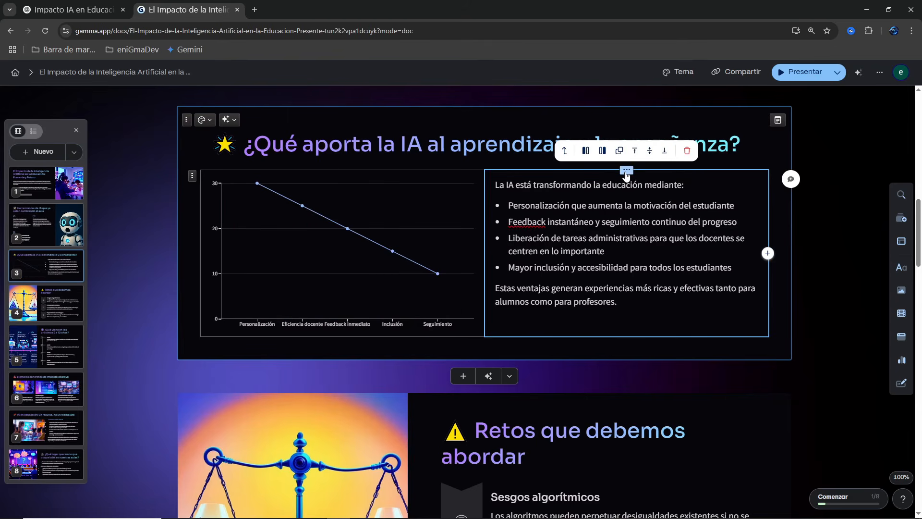
left_click(603, 152)
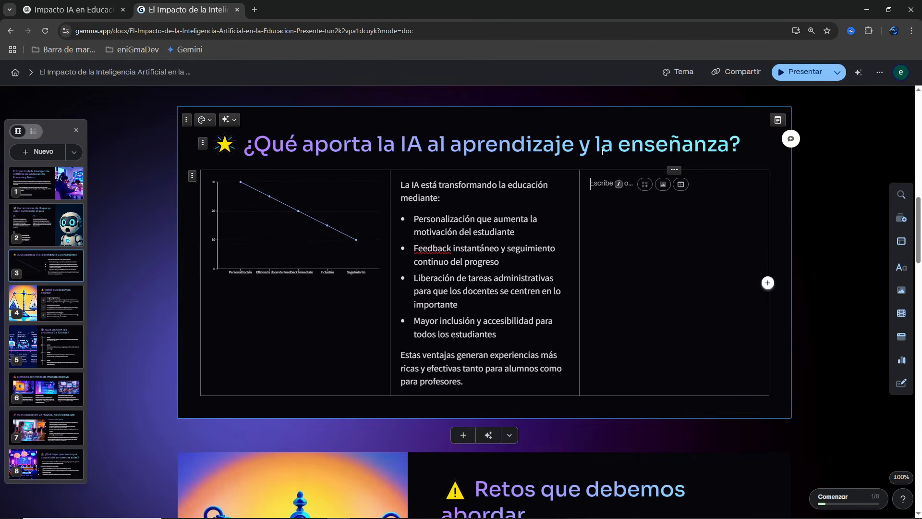
type("qdadad")
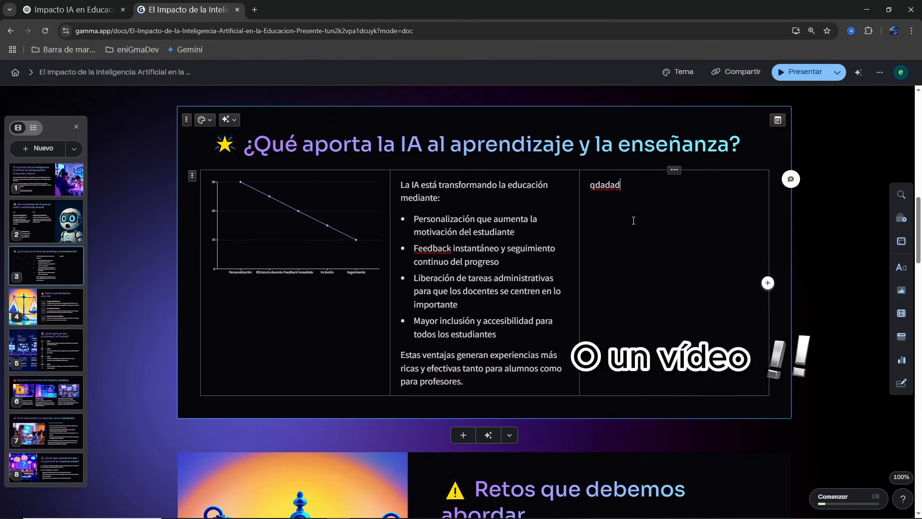
key("ctrl+z")
key("ctrl+z")
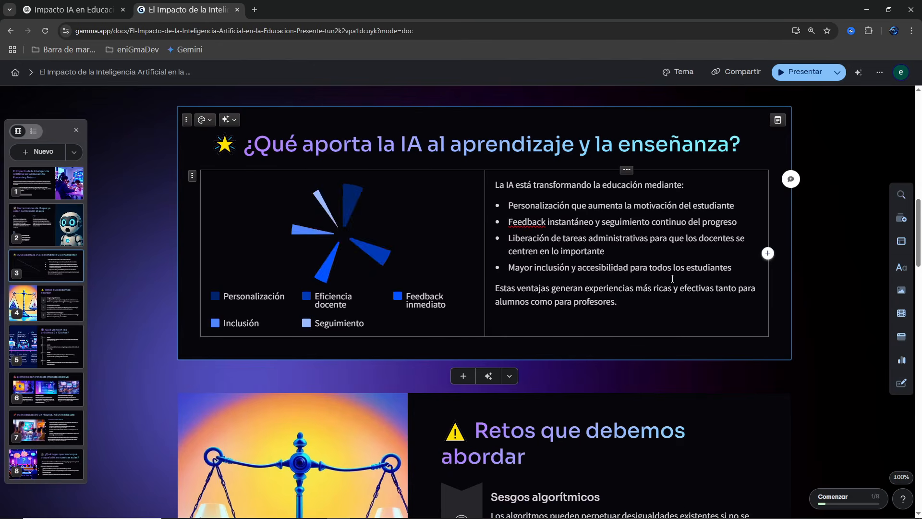
key("ctrl+z")
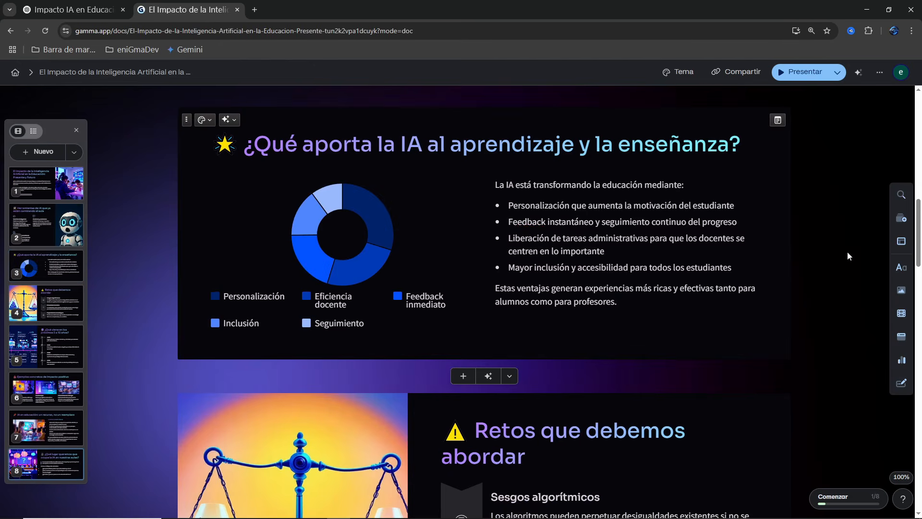
- Delete the timeline accent image from the slide ¿Qué viene en los próximos 5 a 10 años?
scroll(848, 254, "down", 12)
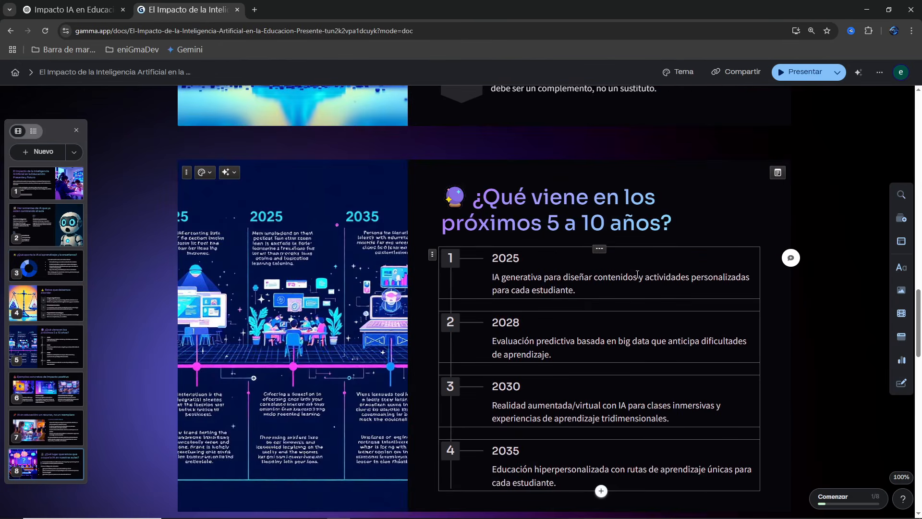
scroll(637, 274, "down", 3)
scroll(318, 302, "up", 3)
left_click(290, 274)
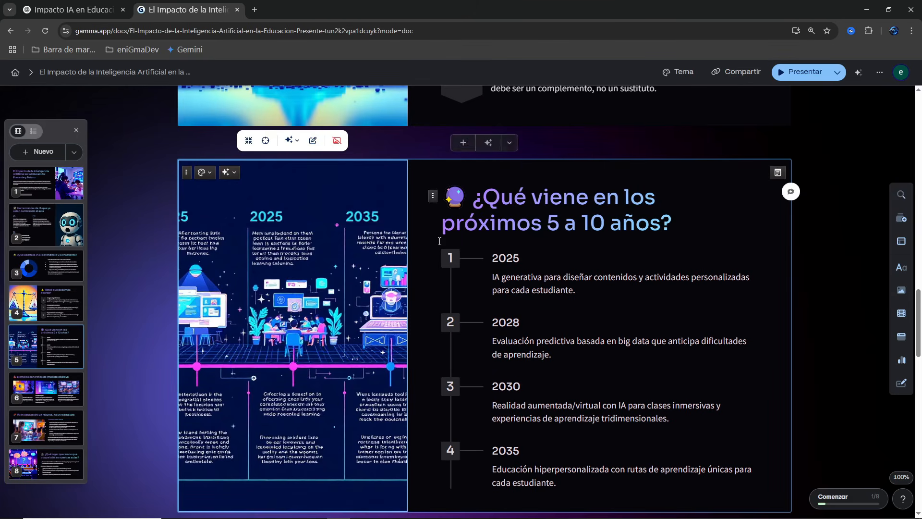
left_click(289, 141)
left_click(272, 232)
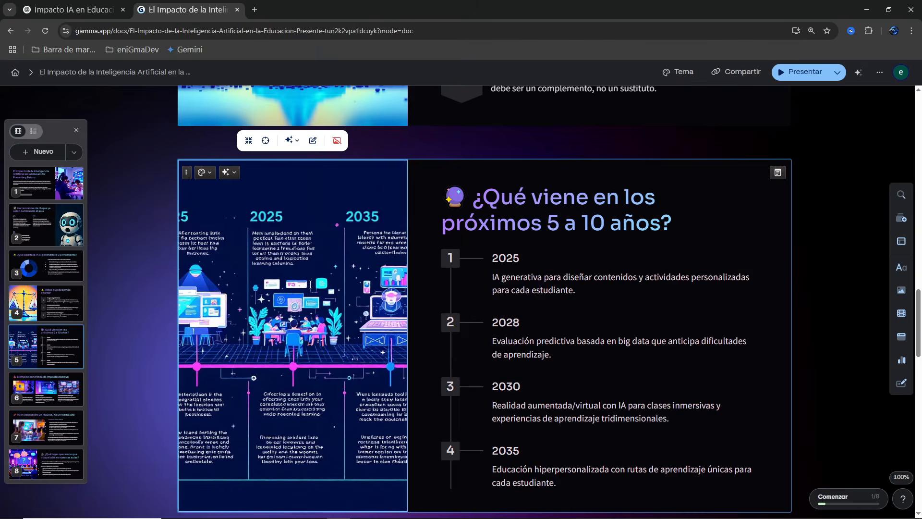
key("Delete")
scroll(304, 379, "up", 1)
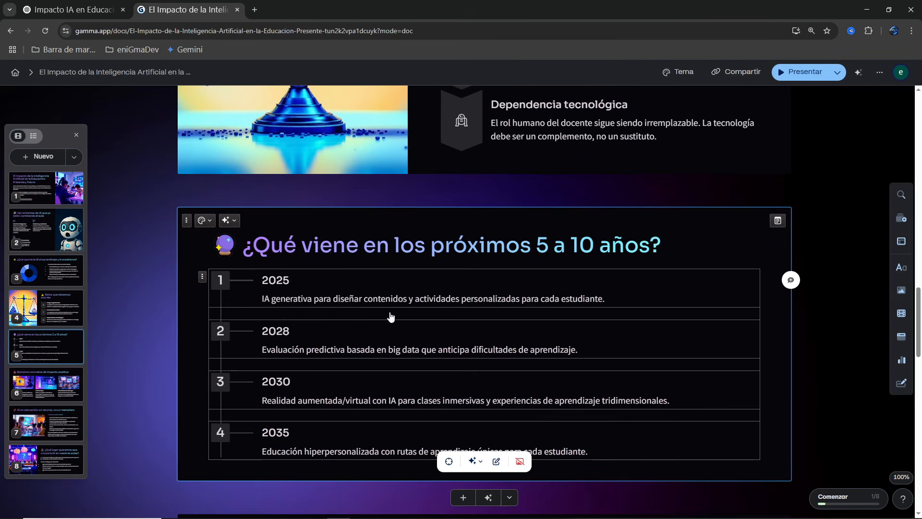
- Review the remaining slides through to the last one and open the Comenzar getting-started checklist
scroll(509, 329, "down", 6)
scroll(288, 326, "up", 7)
scroll(280, 325, "down", 1)
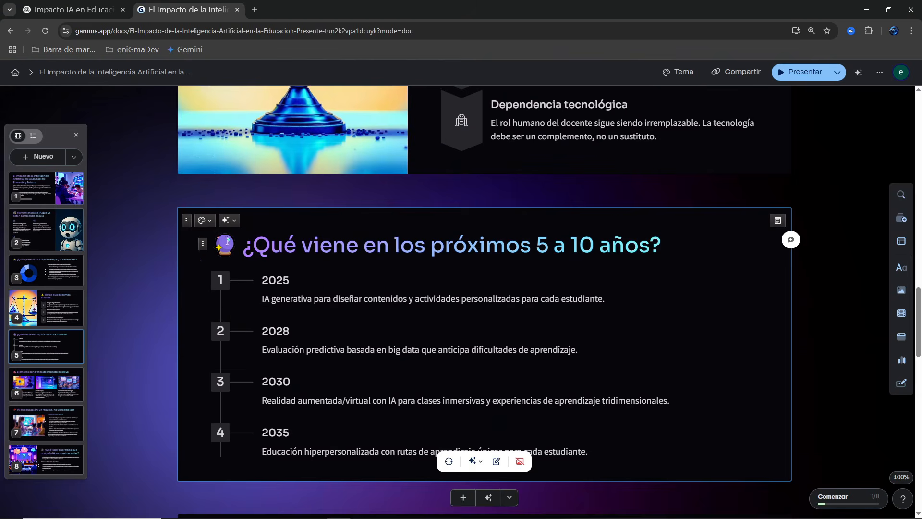
left_click(228, 221)
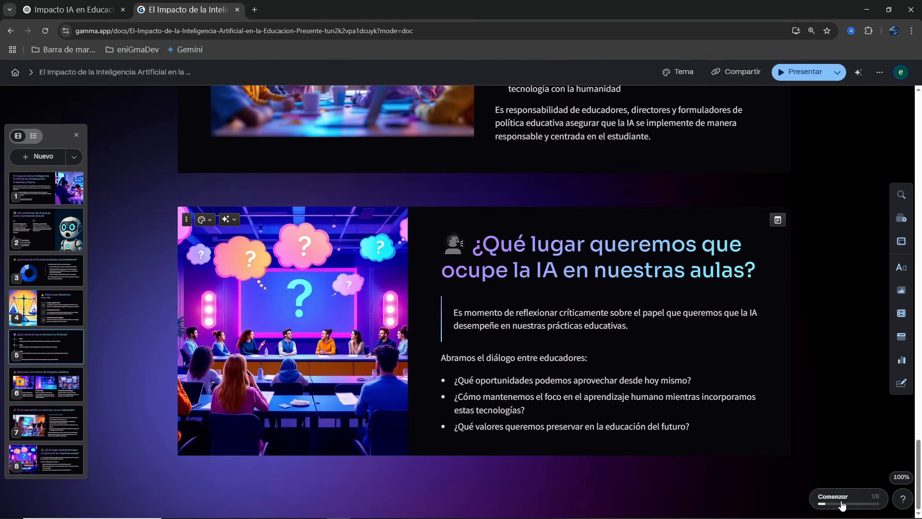
left_click(842, 505)
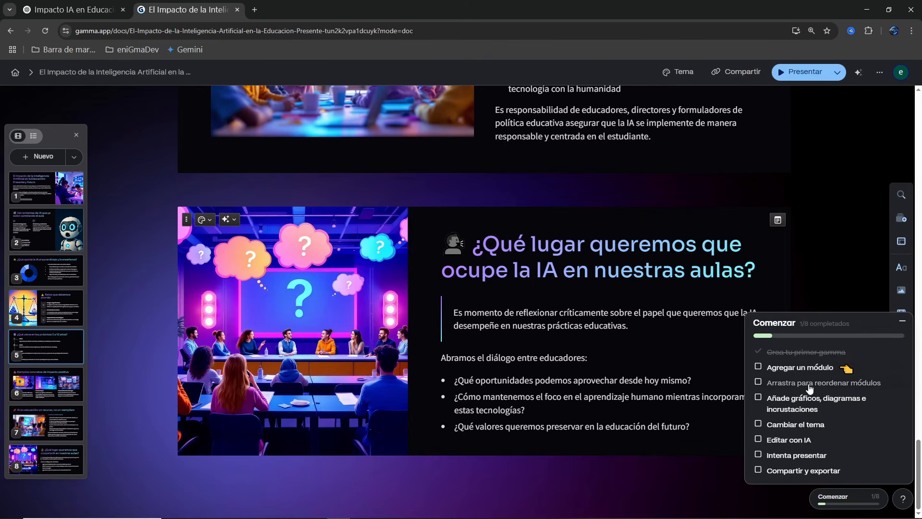
scroll(442, 312, "up", 8)
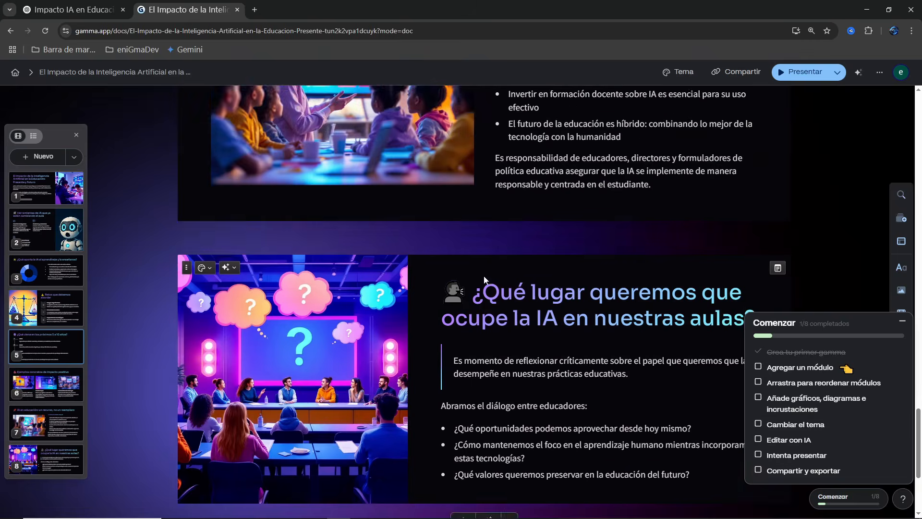
scroll(481, 281, "up", 5)
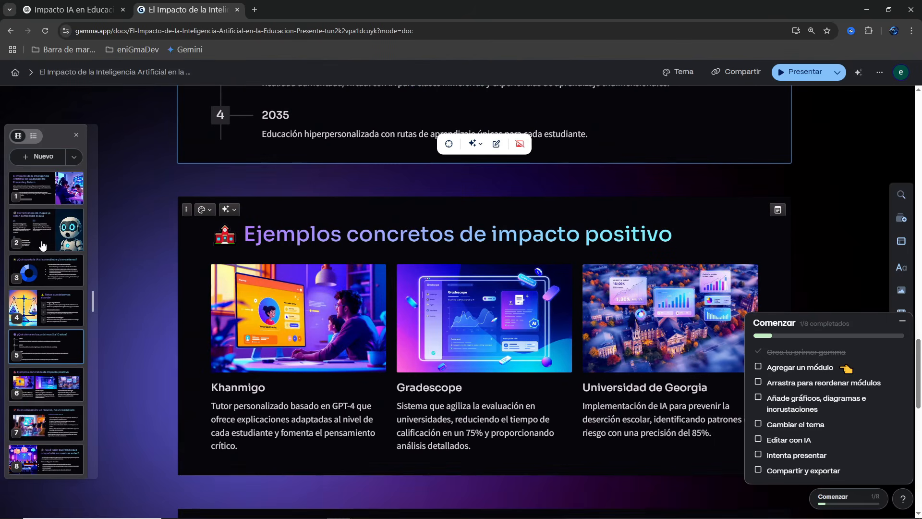
left_click_drag(46, 270, 66, 272)
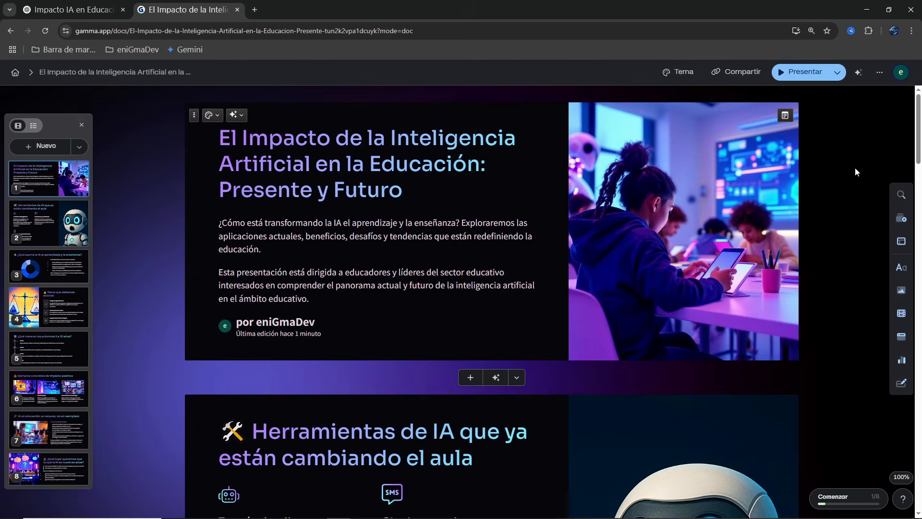
- Export all modules of the presentation as a PDF
left_click(742, 72)
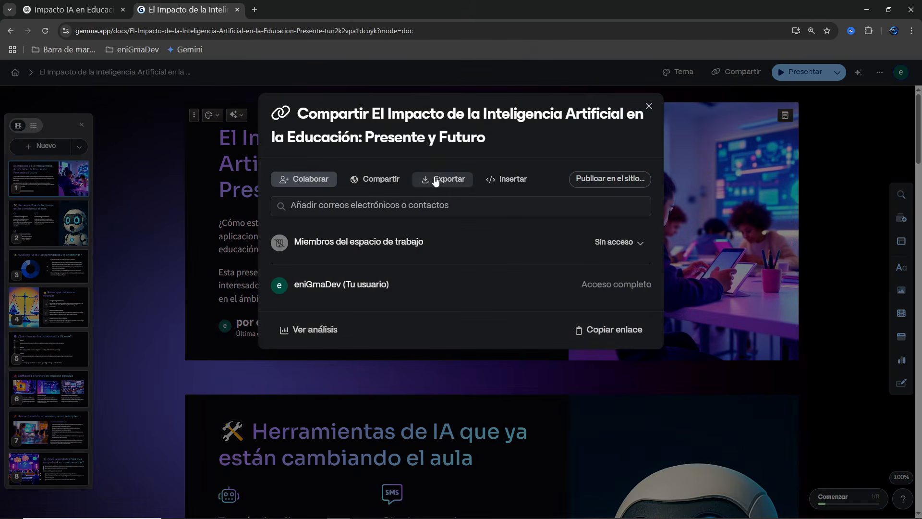
left_click(438, 180)
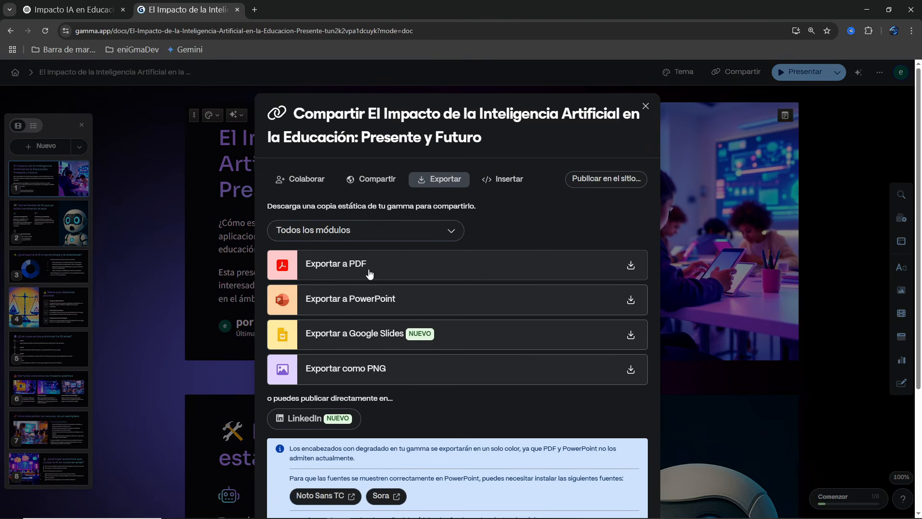
left_click(631, 267)
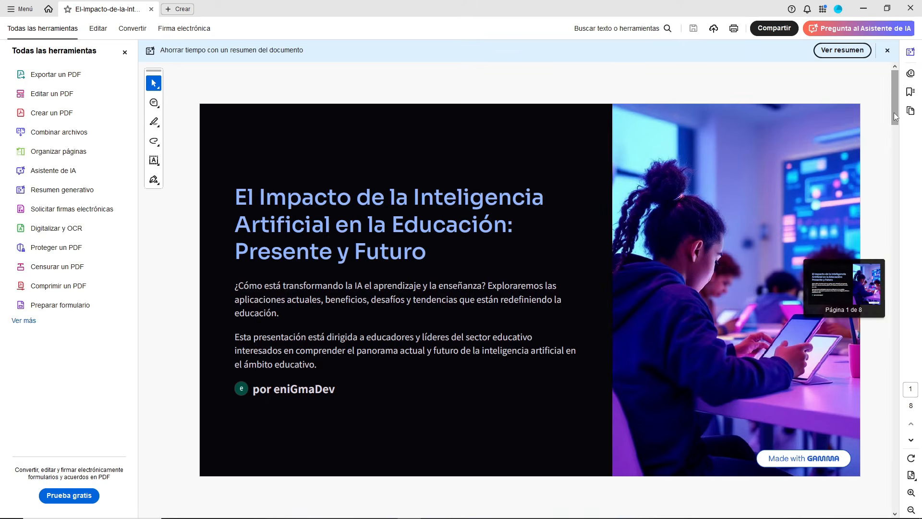
- Look through the exported PDF in Acrobat, close it, and dismiss the sharing dialog and export notification in Gamma
mouse_move(894, 112)
left_mouse_down()
mouse_move(885, 464)
mouse_move(885, 225)
mouse_move(907, 104)
left_mouse_up()
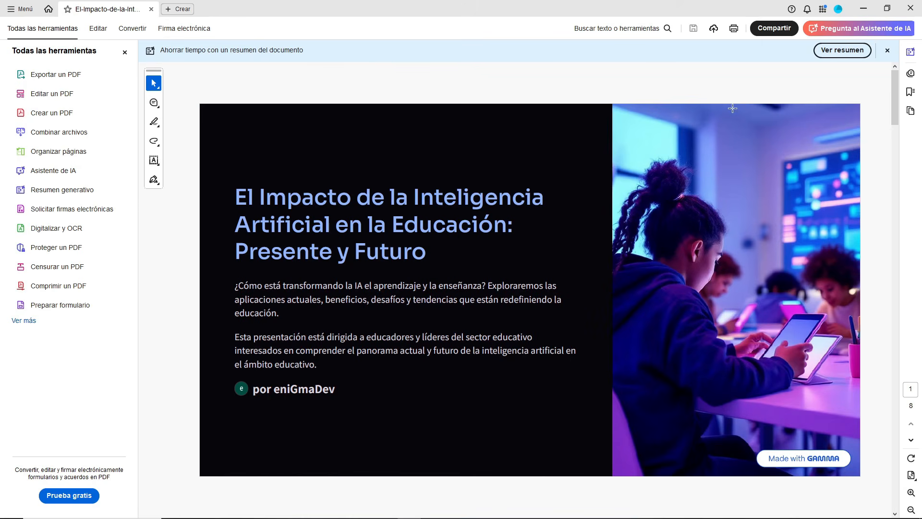
left_click(910, 8)
left_click(645, 106)
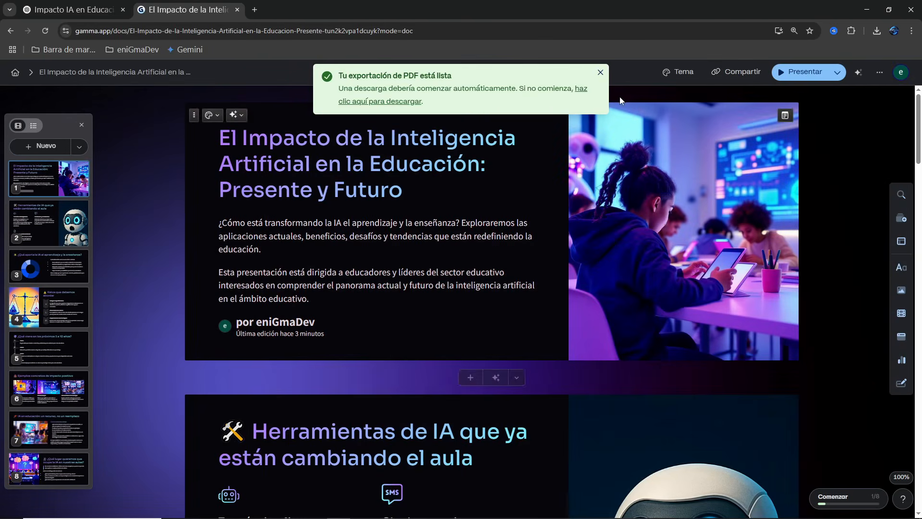
left_click(600, 72)
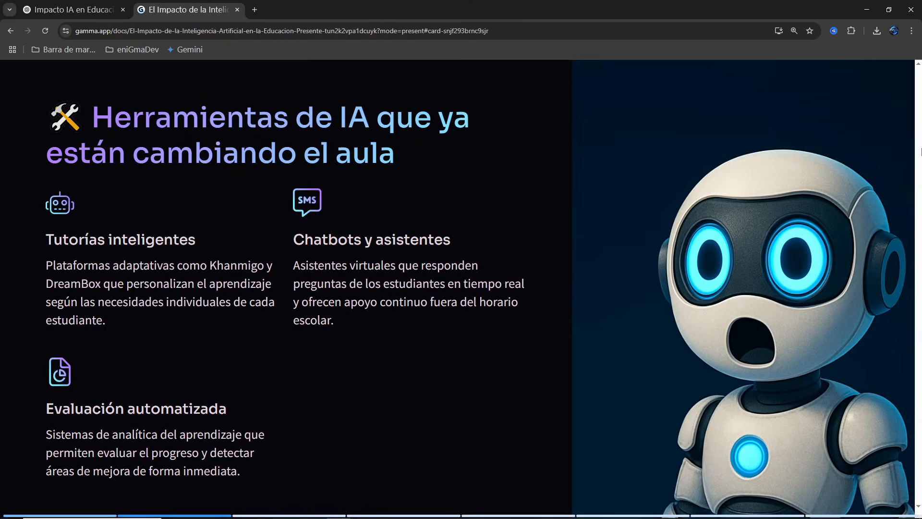
- Advance the presentation in presentation mode from the Herramientas de IA slide past the donut chart slide
key("Right")
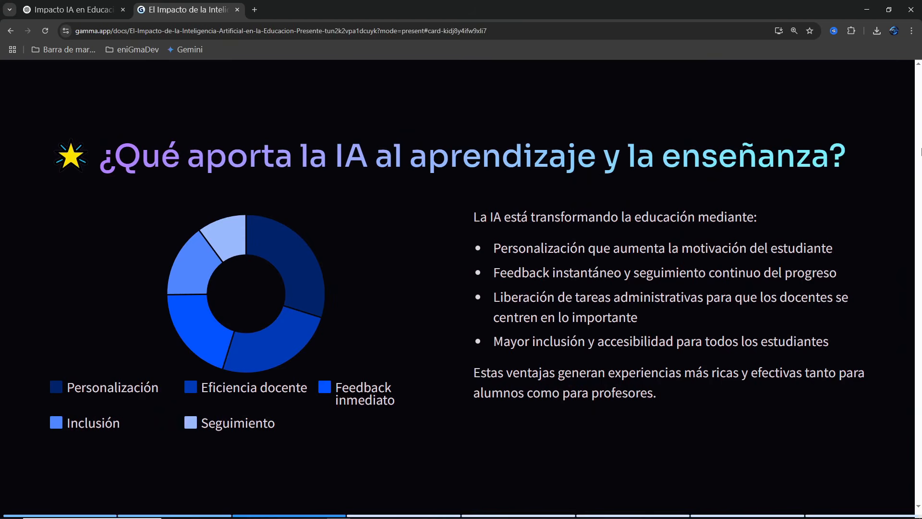
key("Right")
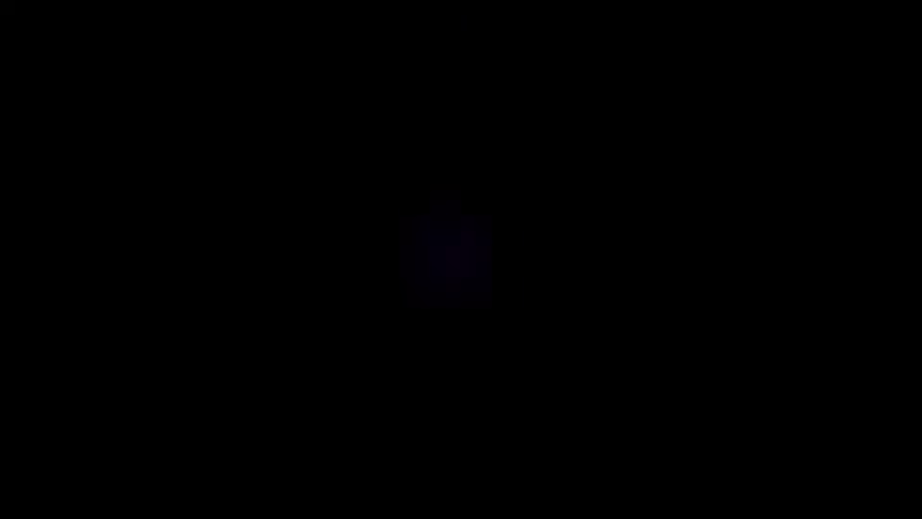